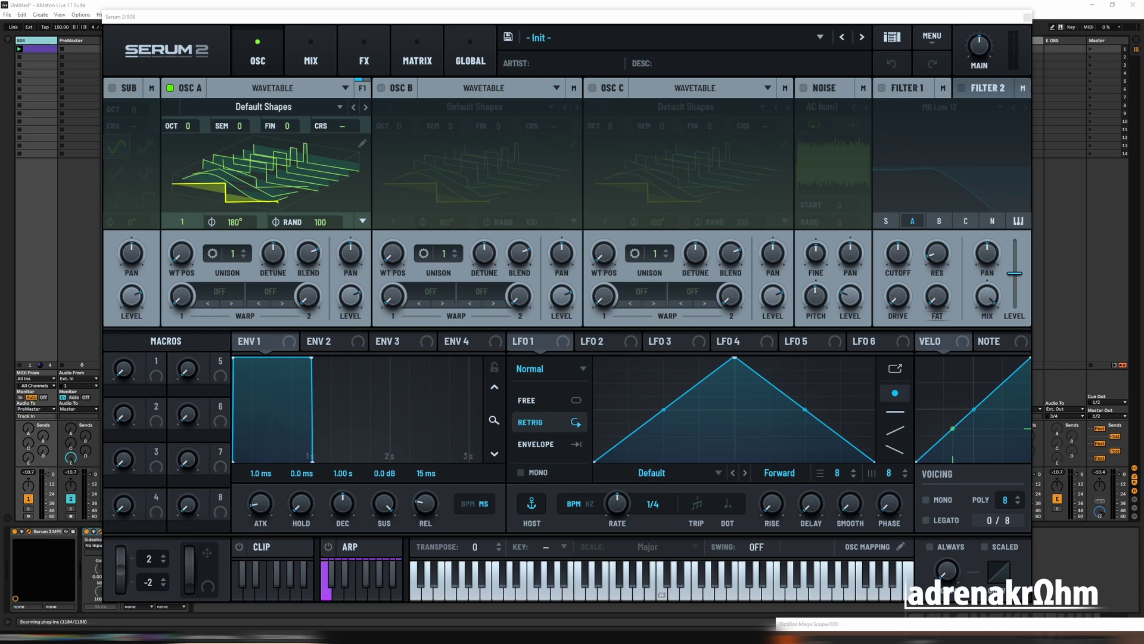
# - Set oscillator A to octave -2, wavetable position 2 (the sine), and random phase 0, with the waveform shown in 2D
pyautogui.click(348, 200)
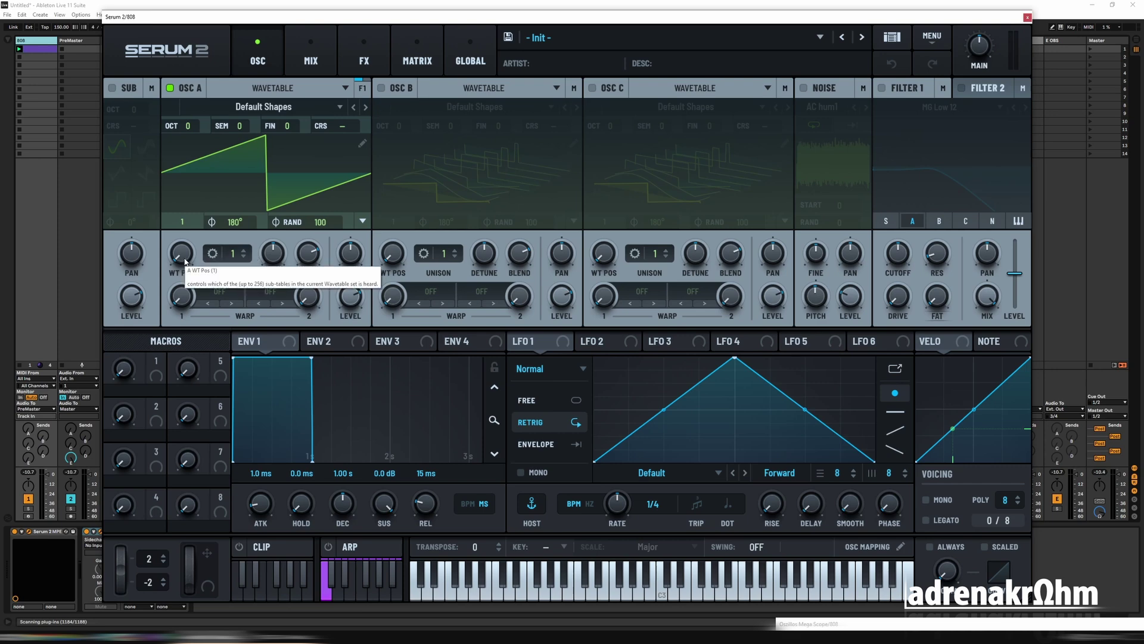
pyautogui.moveTo(192, 130); pyautogui.dragTo(192, 142)
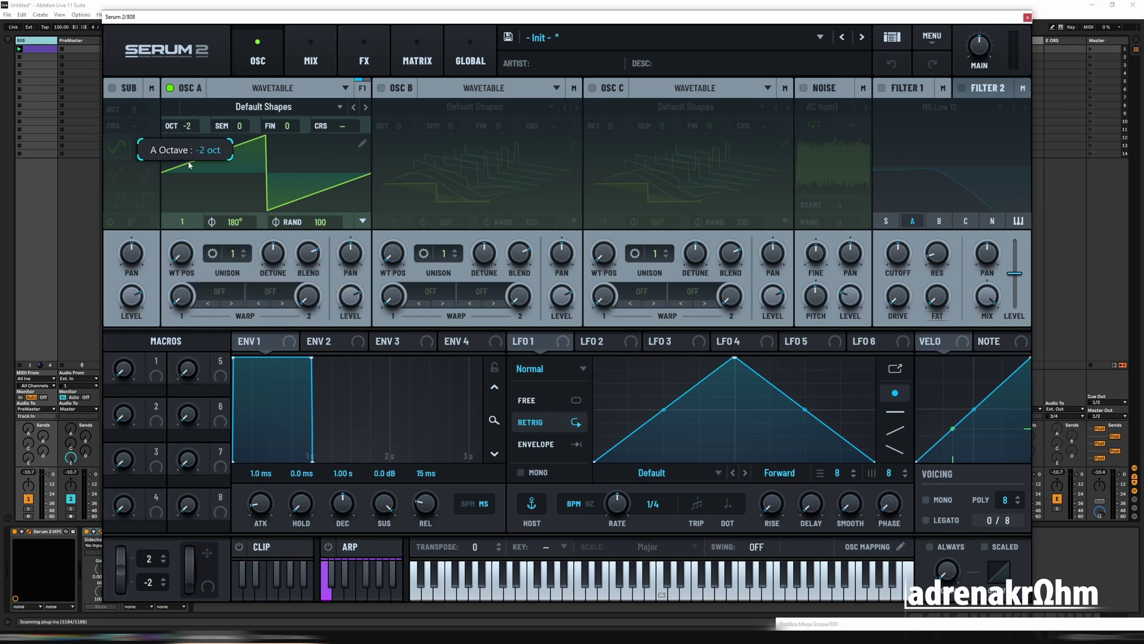
pyautogui.moveTo(181, 221); pyautogui.dragTo(175, 220)
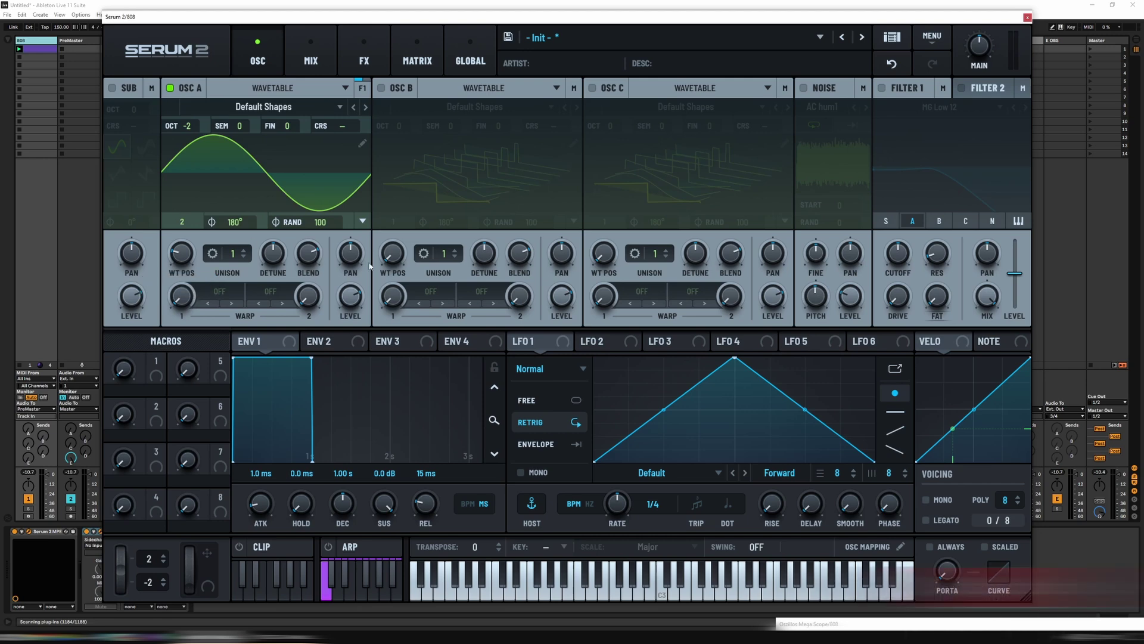
pyautogui.moveTo(320, 221); pyautogui.dragTo(322, 229)
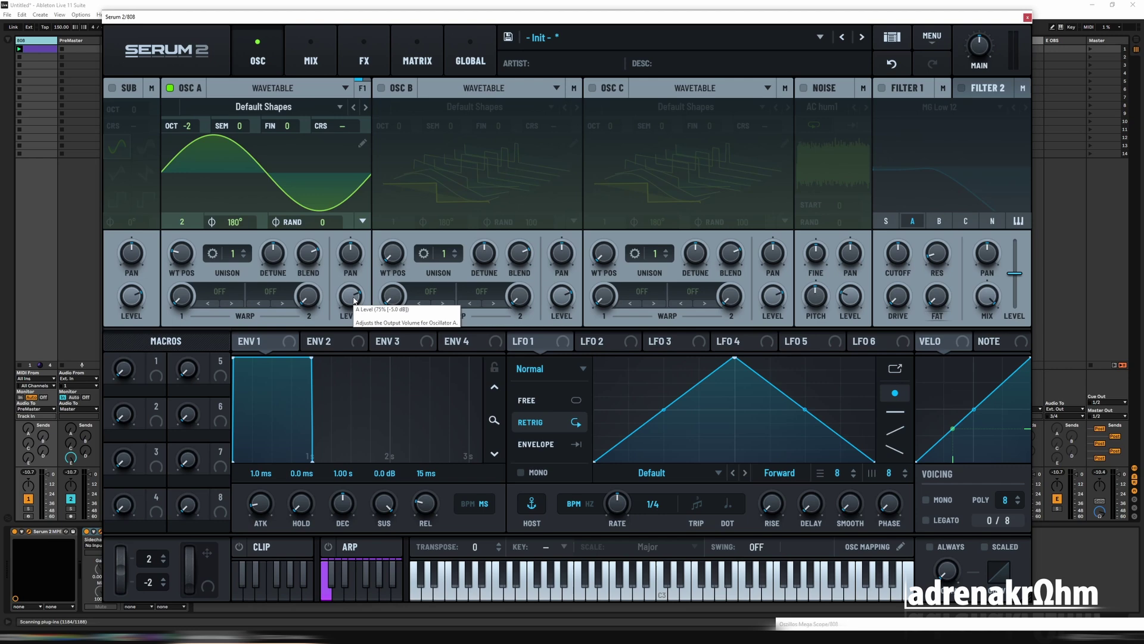
# - Assign LFO 1 to oscillator A's coarse pitch and check the routing in the modulation matrix
pyautogui.moveTo(516, 341); pyautogui.dragTo(343, 126)
pyautogui.click(417, 58)
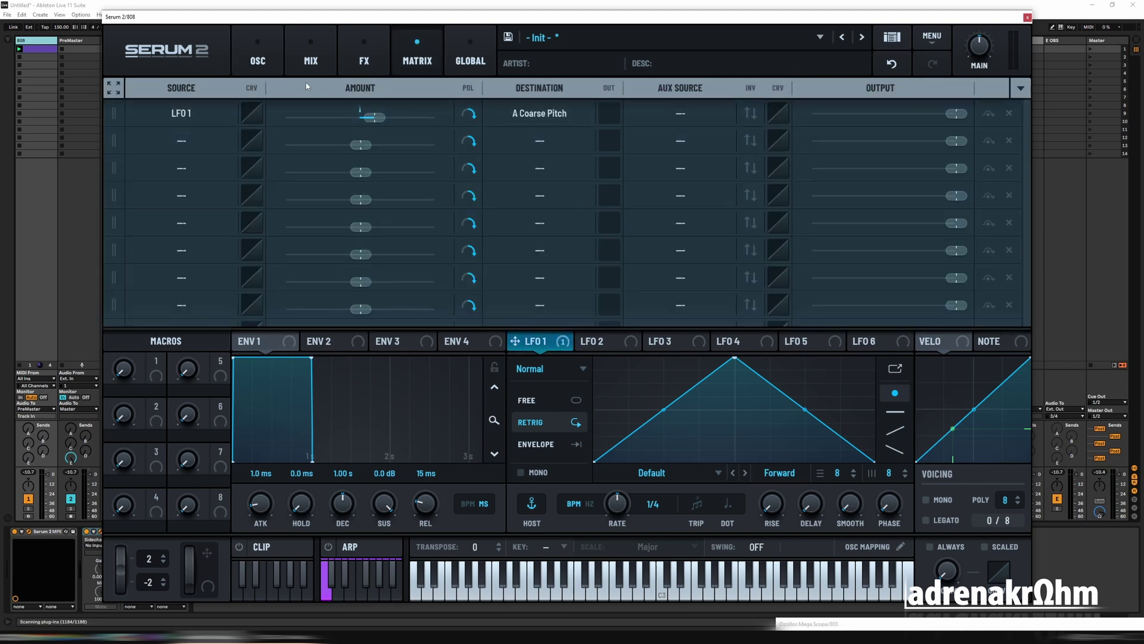
pyautogui.click(253, 60)
# - Shape LFO 1 as a steep falling curve ending within the first quarter at a one-bar rate, and enable mono voicing
pyautogui.moveTo(734, 358); pyautogui.dragTo(595, 357)
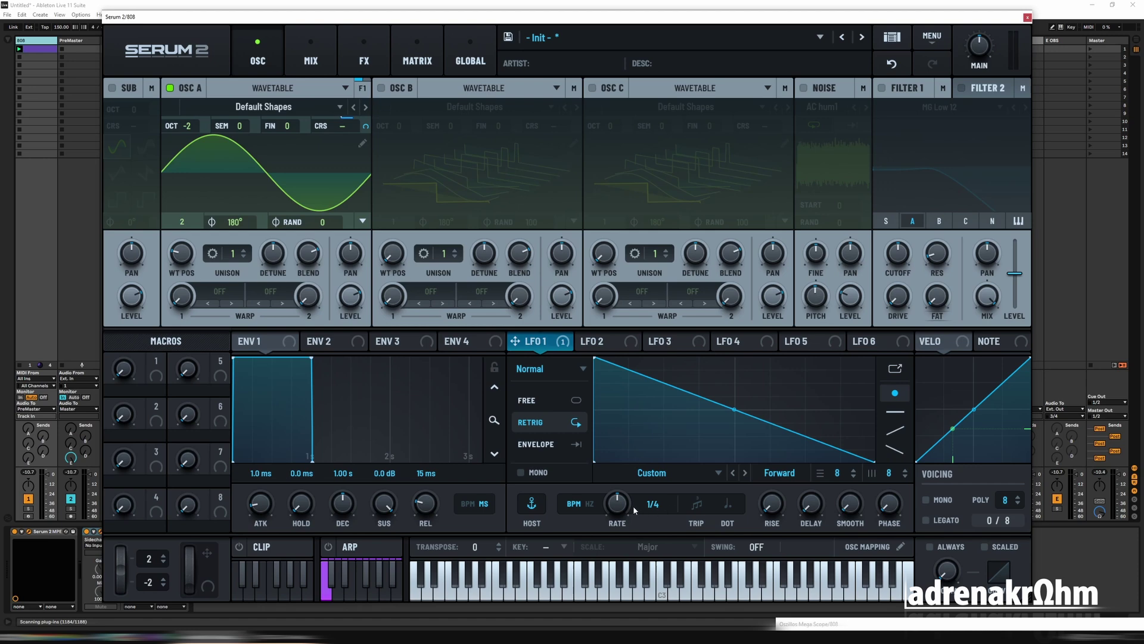
pyautogui.doubleClick(678, 390)
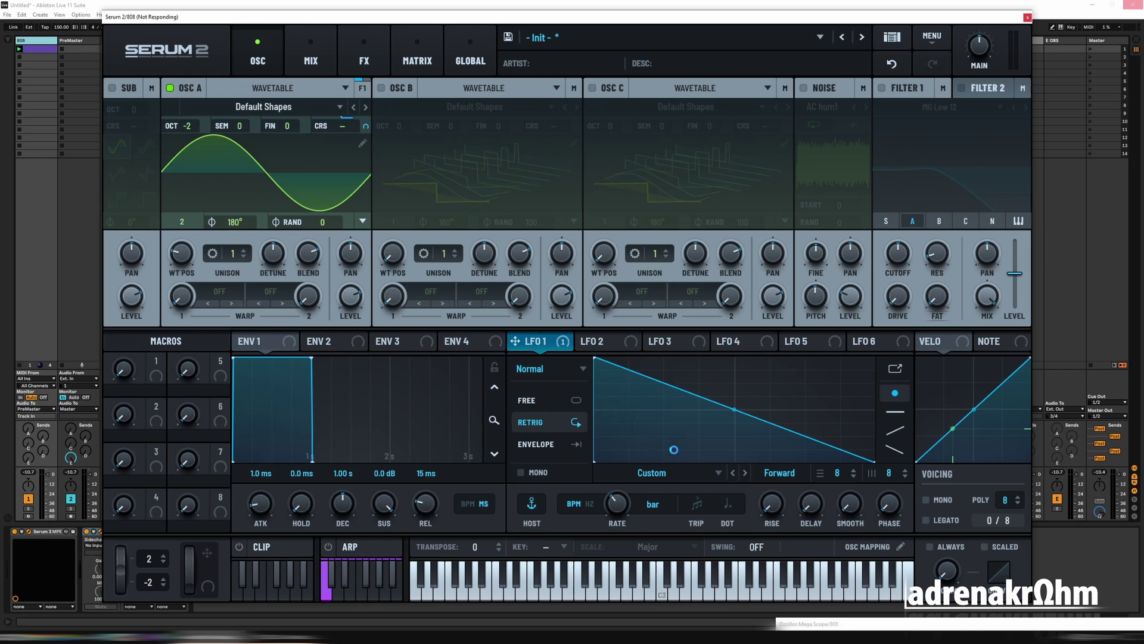
pyautogui.moveTo(673, 450); pyautogui.dragTo(658, 477)
pyautogui.moveTo(627, 409); pyautogui.dragTo(623, 427)
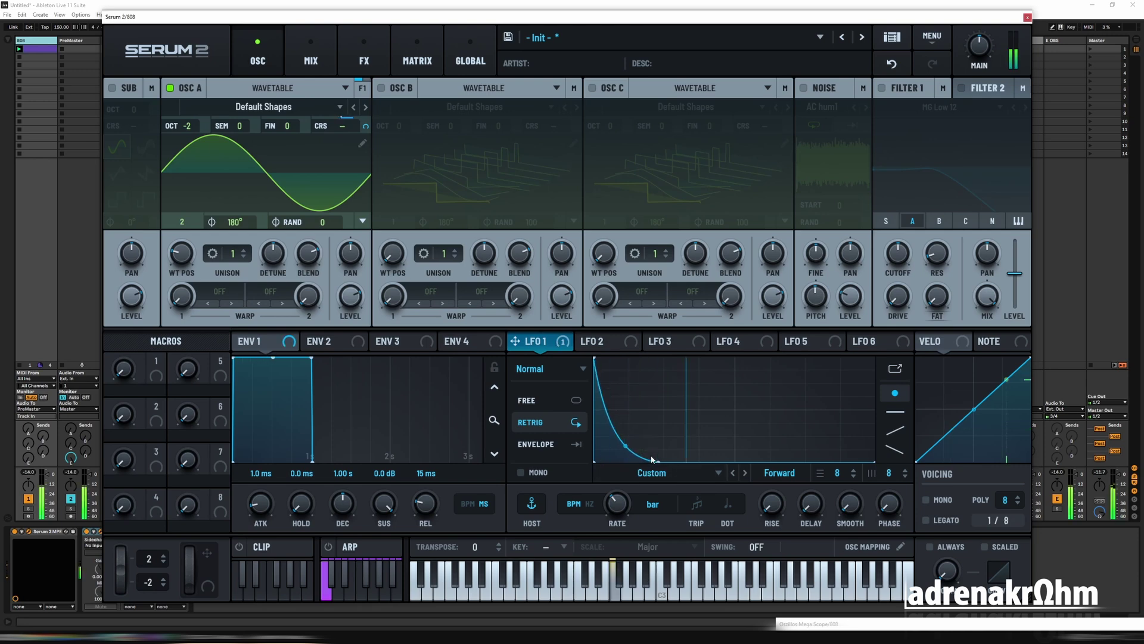
pyautogui.click(926, 500)
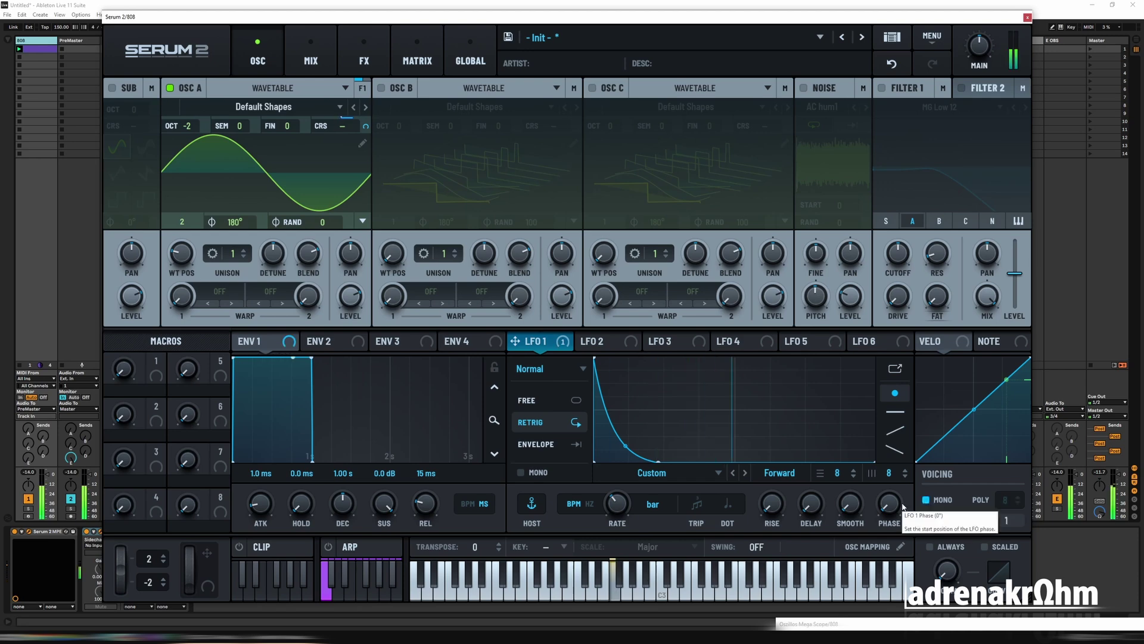
# - Set the LFO 1 modulation amount for oscillator A's coarse pitch to 19%, giving a range of 24.00
pyautogui.click(426, 66)
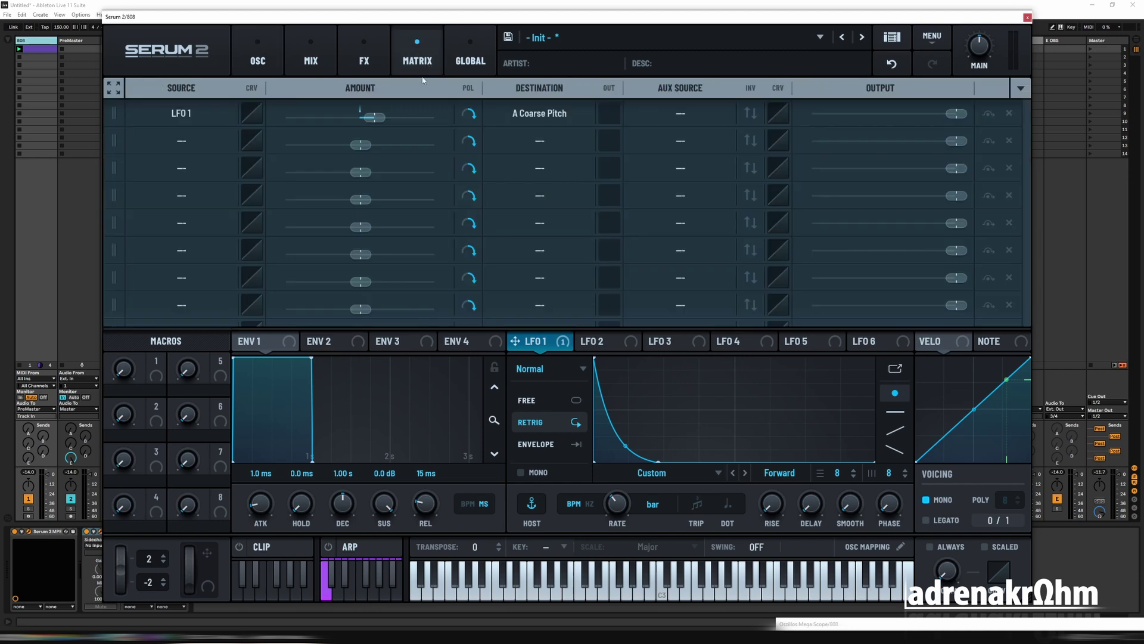
pyautogui.moveTo(375, 122)
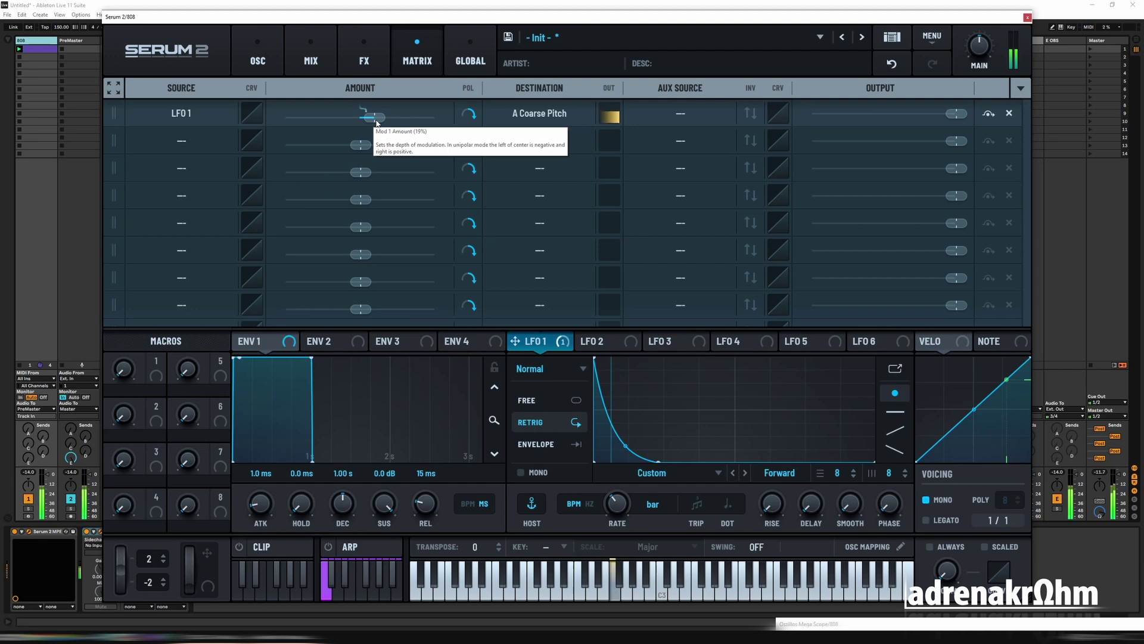
pyautogui.moveTo(376, 122)
pyautogui.mouseDown()
pyautogui.moveTo(407, 122)
pyautogui.moveTo(378, 122)
pyautogui.mouseUp()
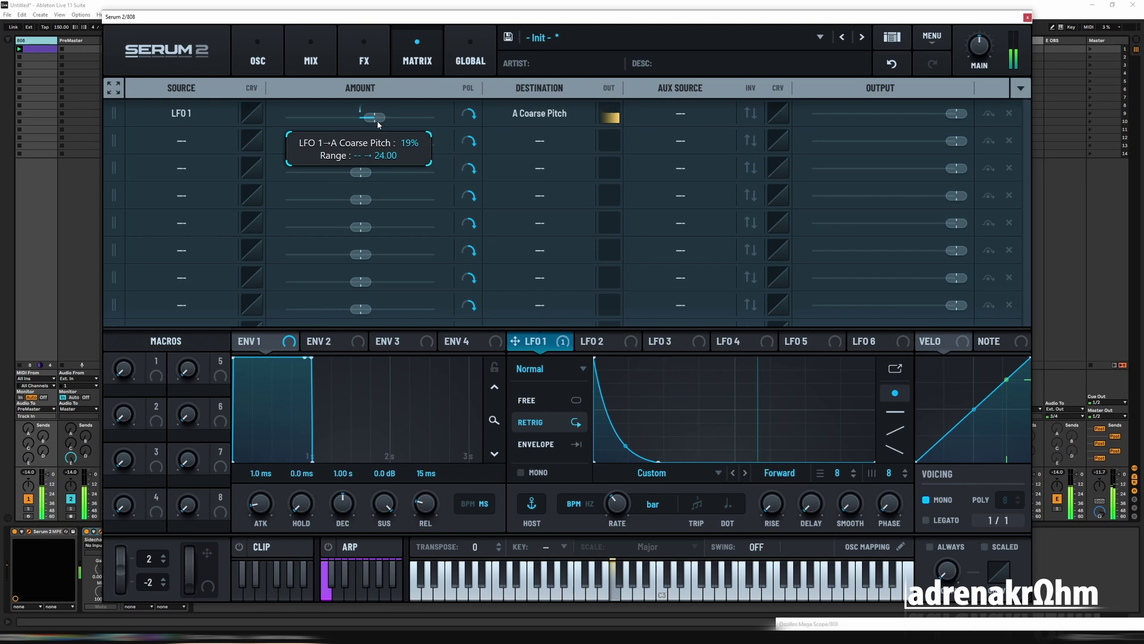
pyautogui.click(279, 61)
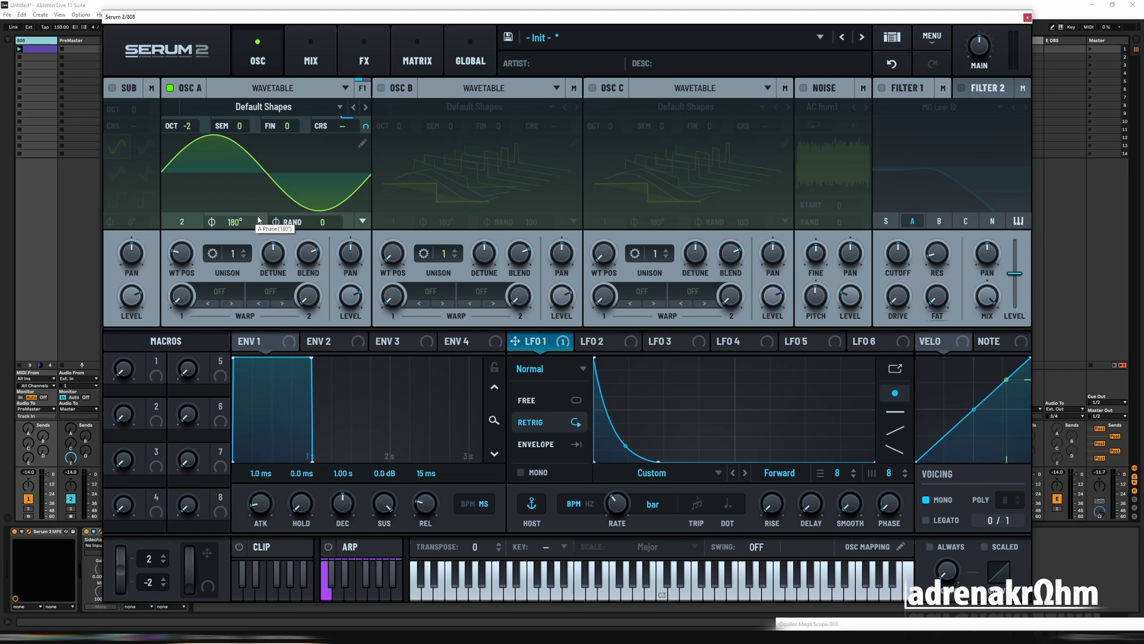
# - Bring the Oszillos Mega Scope window into view and set oscillator A's wavetable position to 5, the square wave
pyautogui.moveTo(893, 622); pyautogui.dragTo(476, 245)
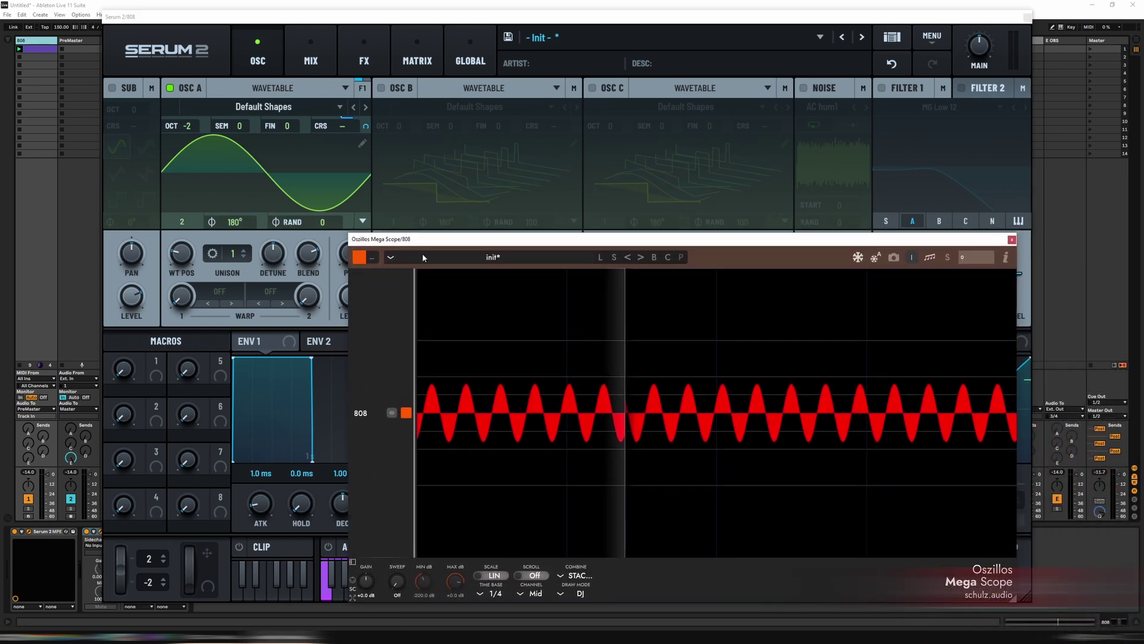
pyautogui.moveTo(181, 267); pyautogui.dragTo(202, 184)
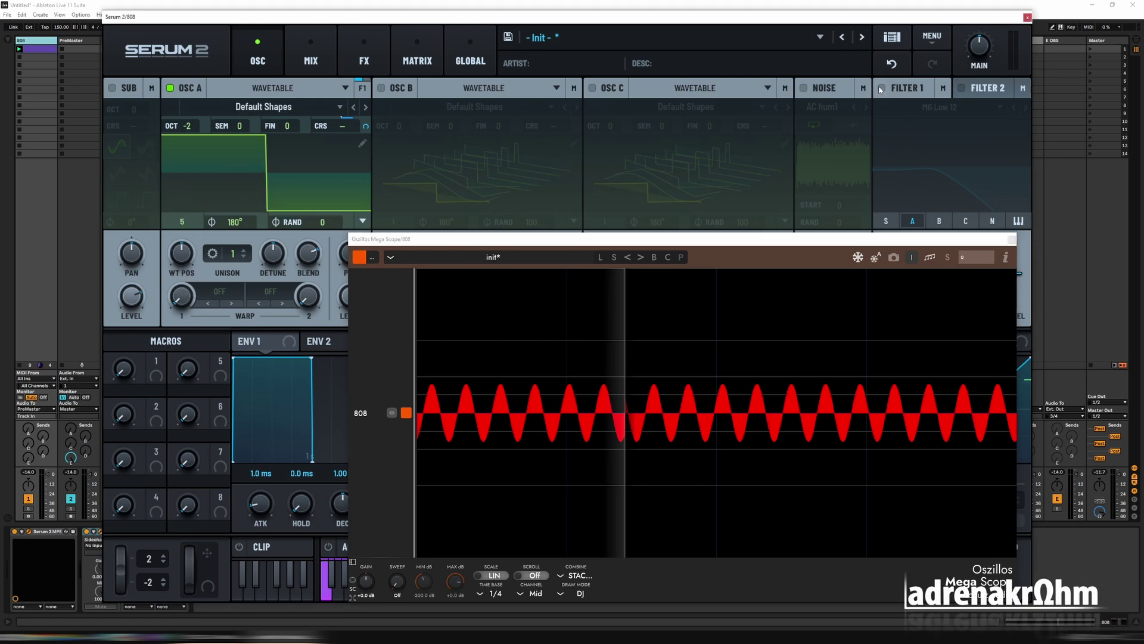
# - Enable Filter 1 and change its type to MG Low 24, keeping the scope clear of the filter section
pyautogui.click(882, 88)
pyautogui.moveTo(802, 242); pyautogui.dragTo(627, 195)
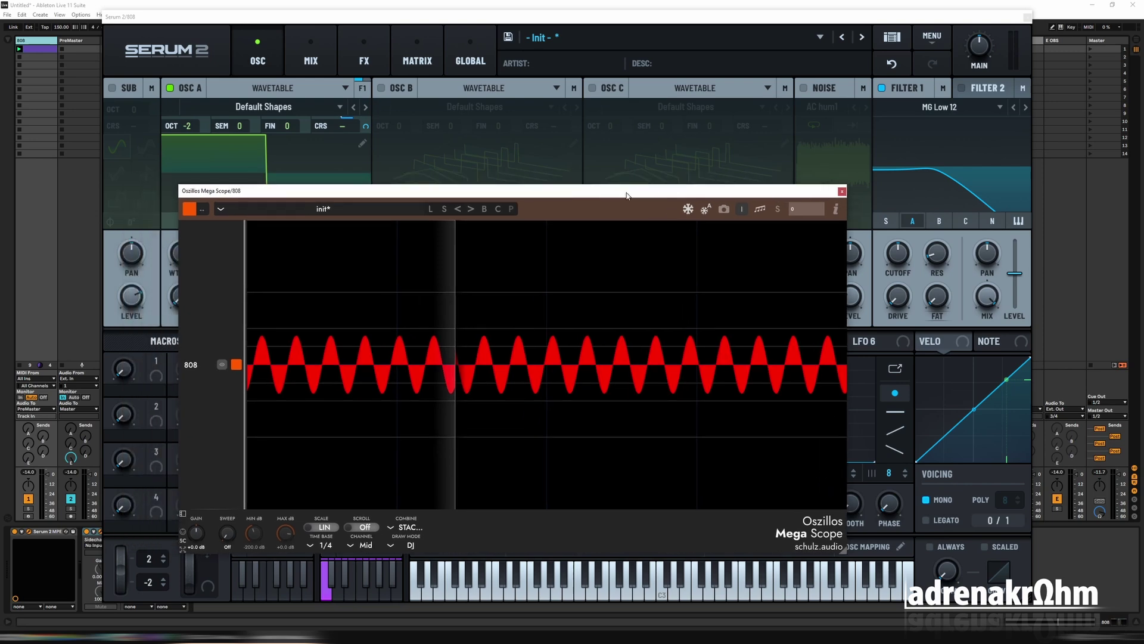
pyautogui.moveTo(505, 185); pyautogui.dragTo(450, 144)
pyautogui.click(1026, 106)
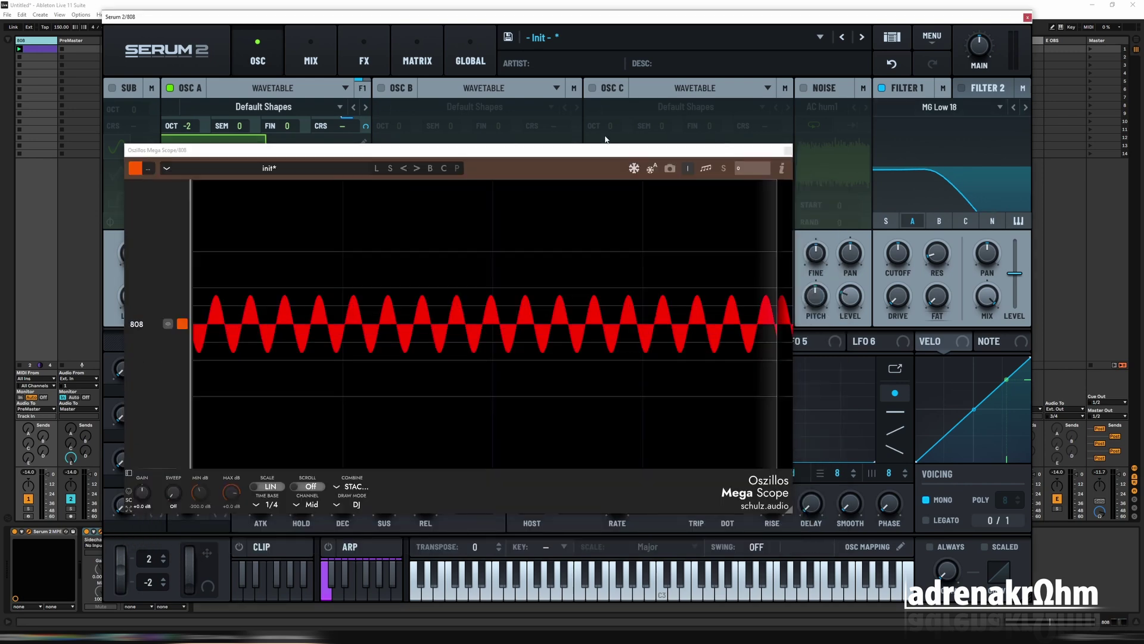
pyautogui.click(1025, 106)
# - Bypass Filter 1 to view the unfiltered square wave on the scope, and lower the main volume
pyautogui.click(881, 88)
pyautogui.moveTo(371, 150); pyautogui.dragTo(560, 151)
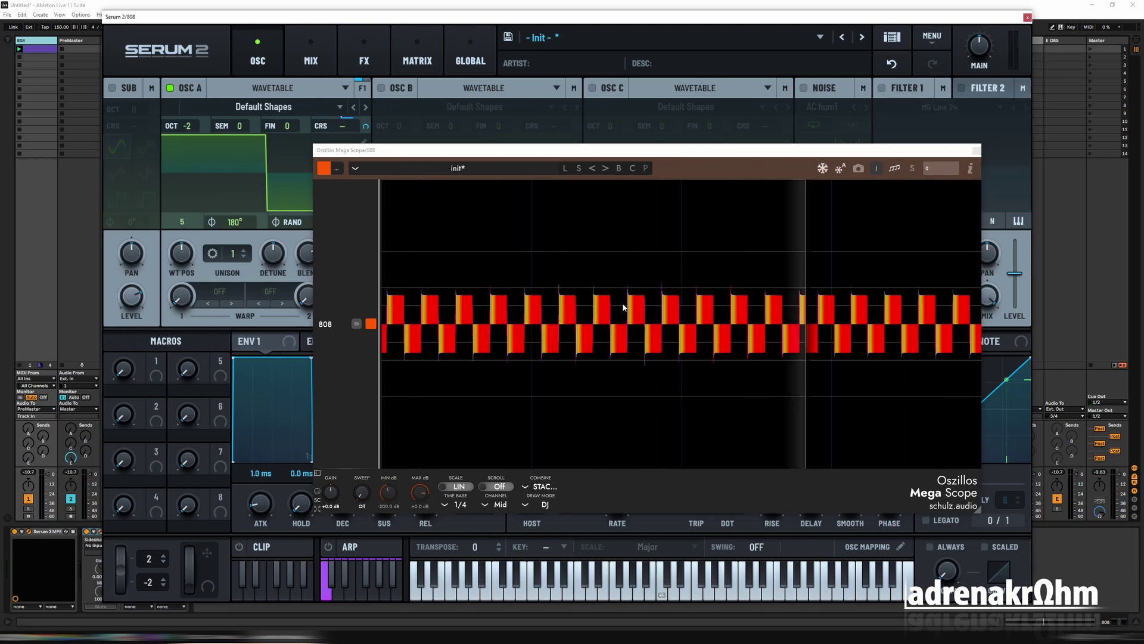
pyautogui.moveTo(988, 51); pyautogui.dragTo(983, 55)
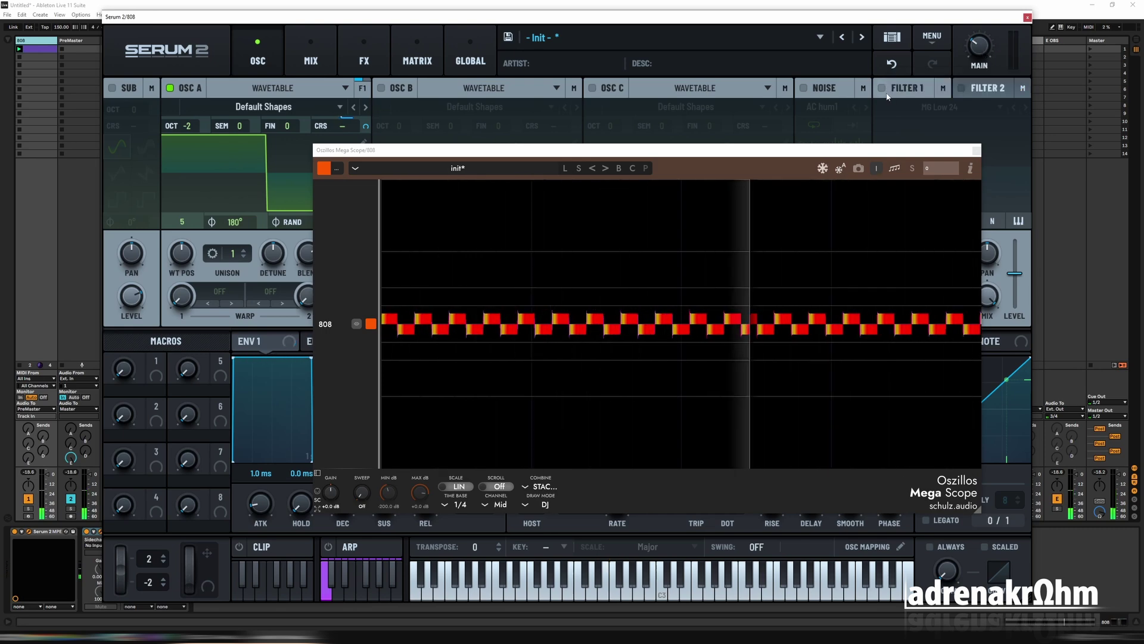
# - Turn Filter 1 back on and lower its cutoff to 117 Hz while watching the waveform on the scope
pyautogui.moveTo(841, 151); pyautogui.dragTo(688, 83)
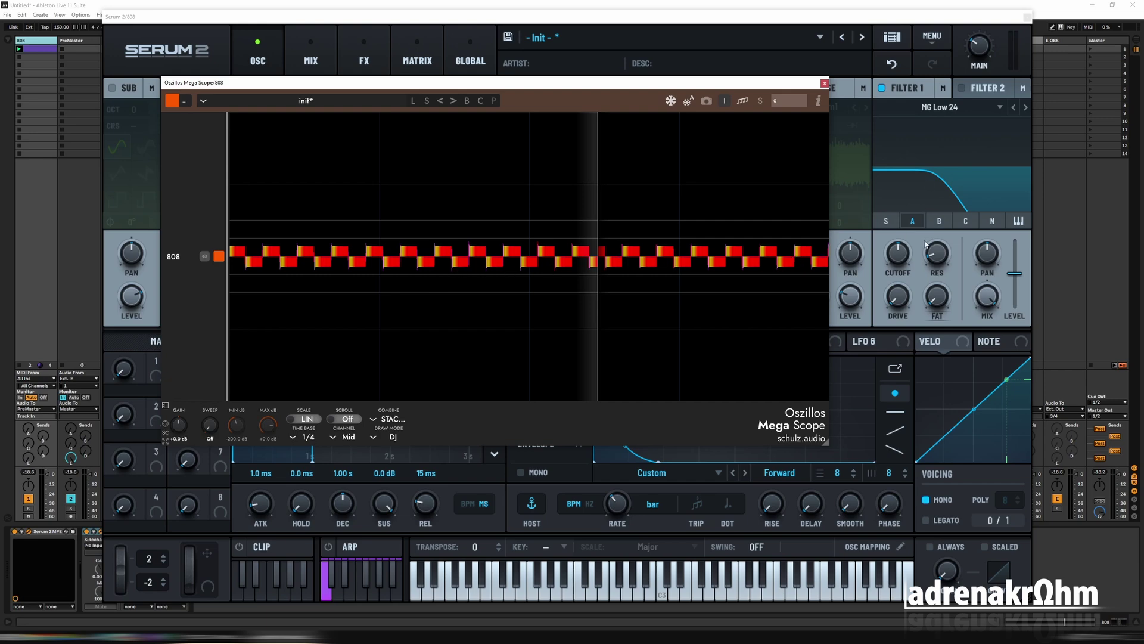
pyautogui.moveTo(897, 255); pyautogui.dragTo(900, 294)
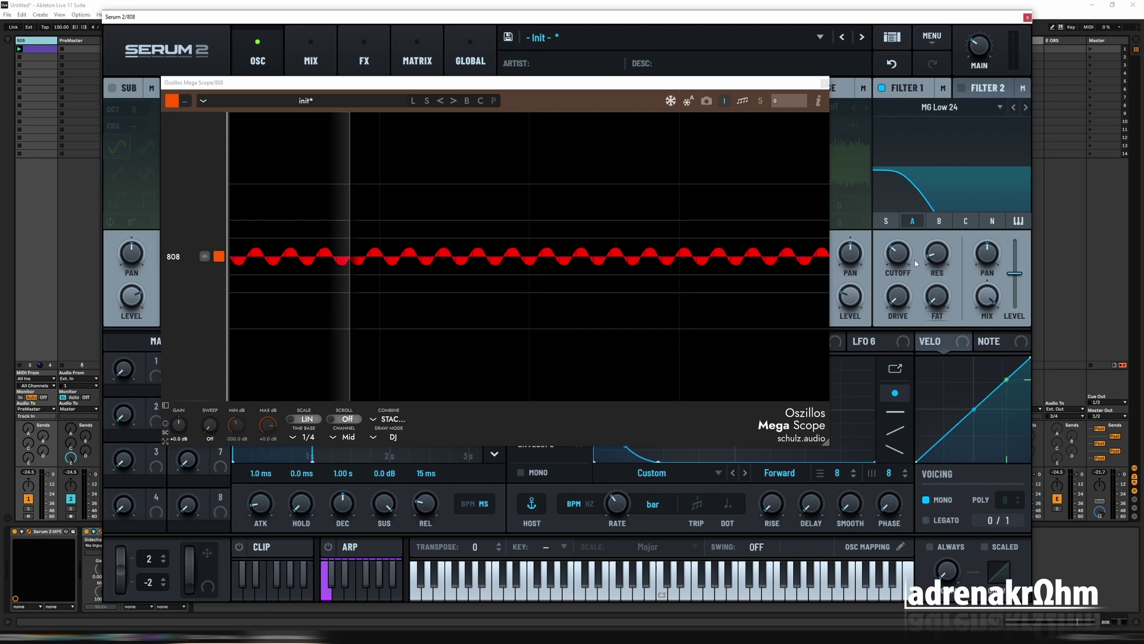
pyautogui.moveTo(889, 263); pyautogui.dragTo(903, 257)
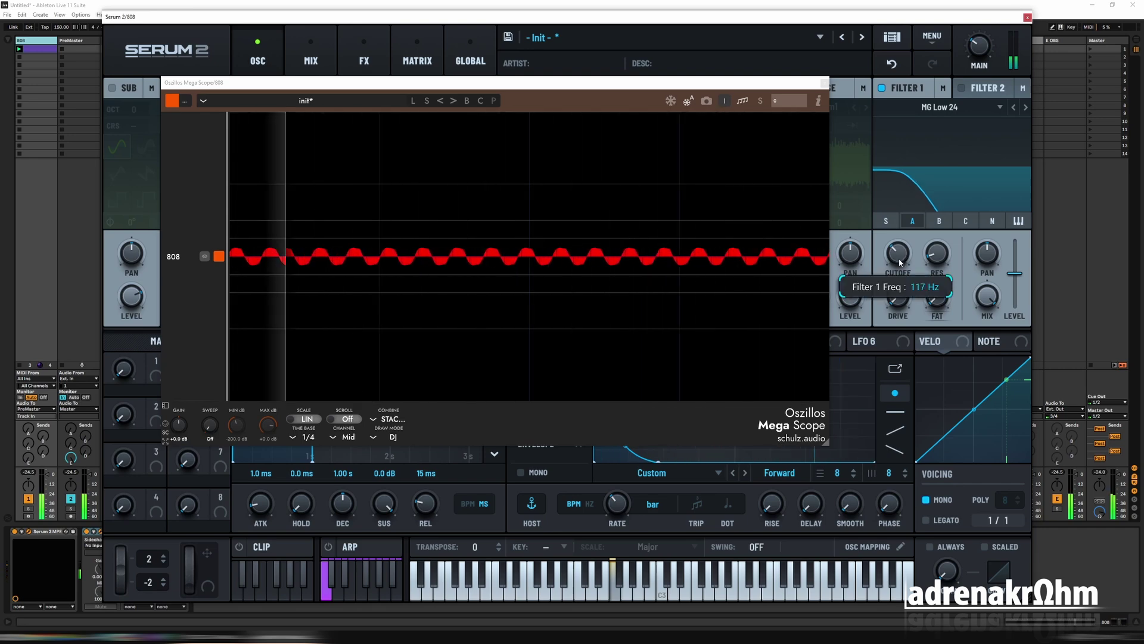
# - Raise the main volume to 61% and move the scope window clear of oscillator A
pyautogui.moveTo(985, 54); pyautogui.dragTo(984, 47)
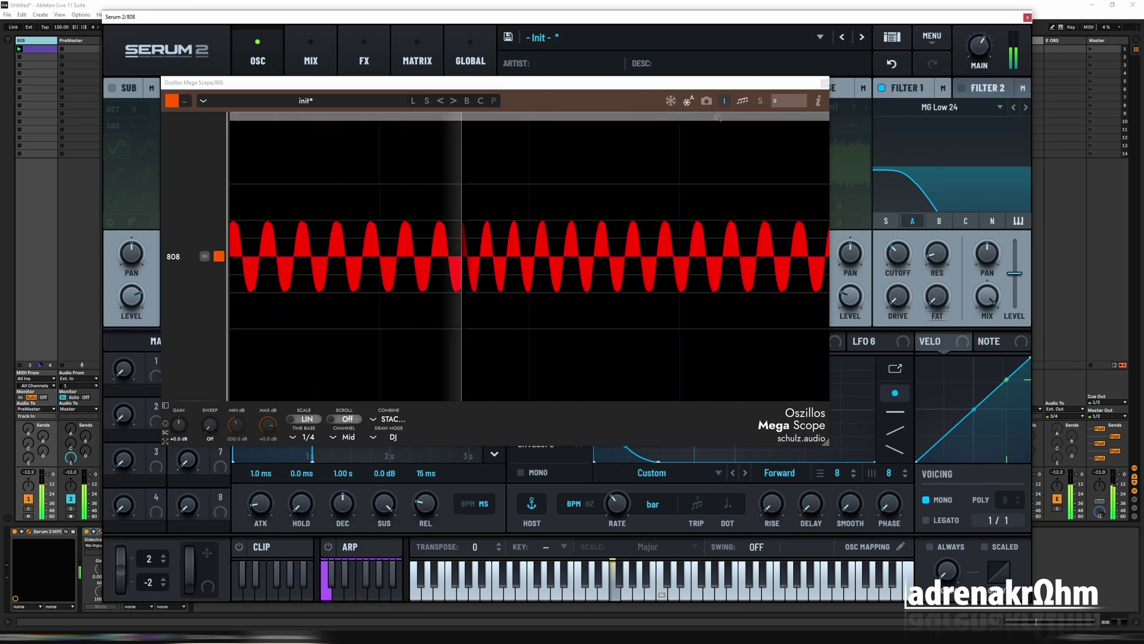
pyautogui.moveTo(417, 82); pyautogui.dragTo(690, 107)
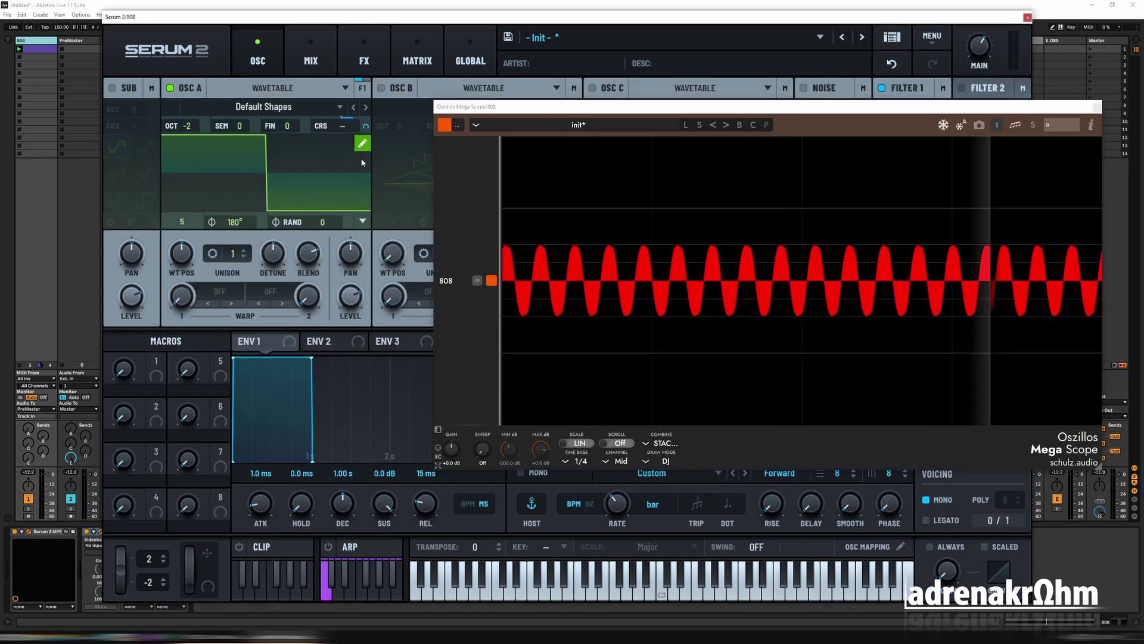
# - Delete every frame of oscillator A's wavetable except the sine and the 50% square, and close the wavetable editor
pyautogui.click(360, 145)
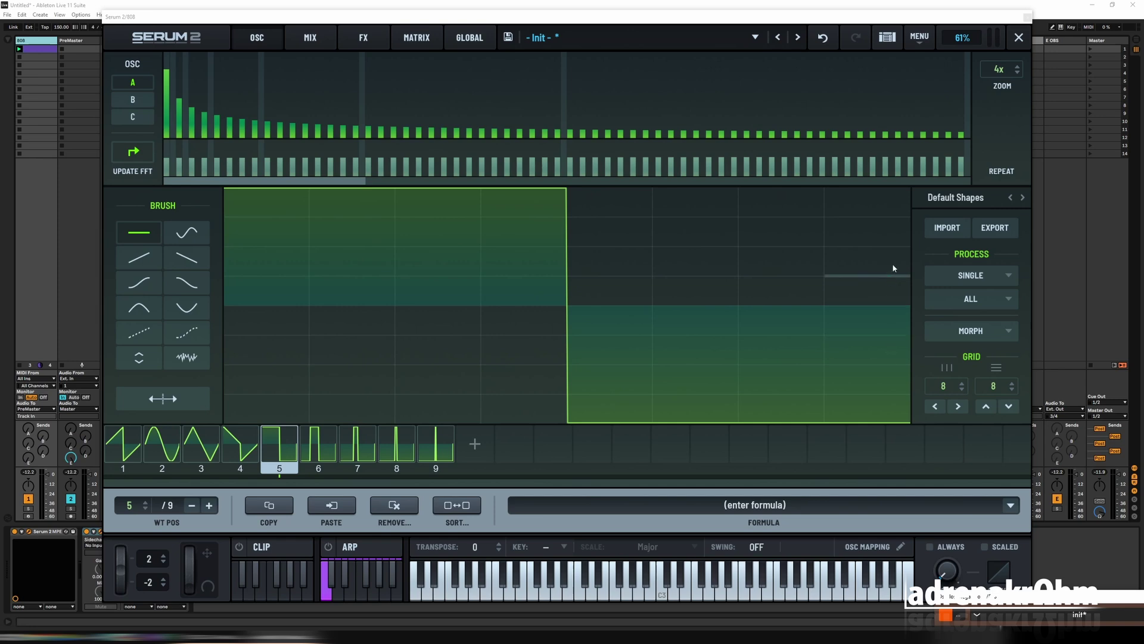
pyautogui.click(435, 444)
pyautogui.press('Delete')
pyautogui.press('Delete')
pyautogui.press('Delete')
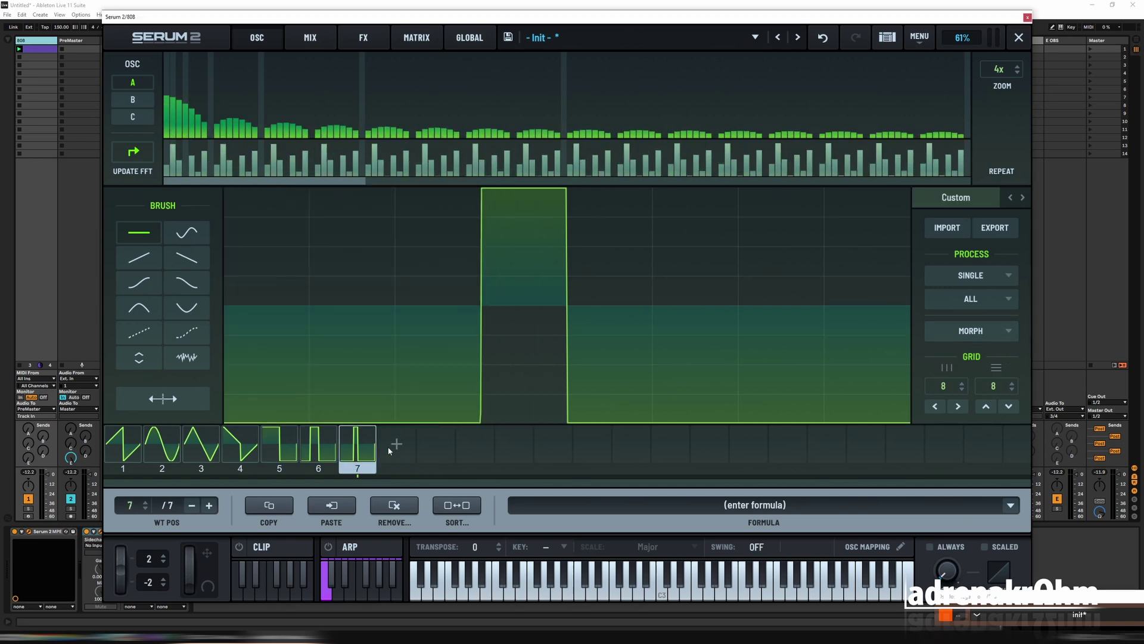
pyautogui.click(201, 444)
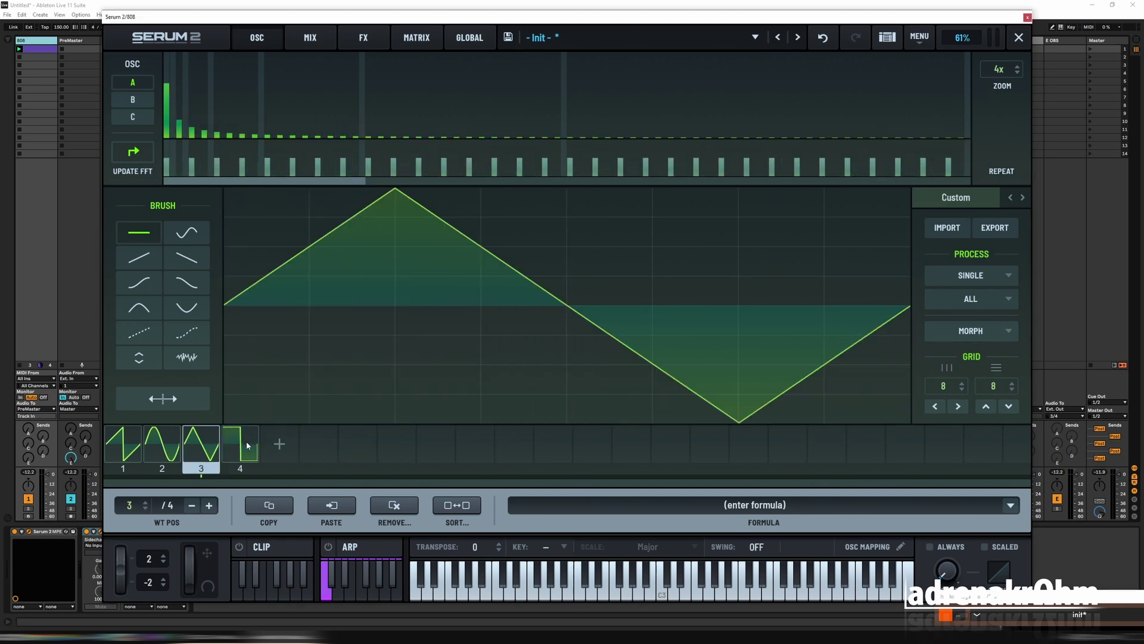
pyautogui.press('Delete')
pyautogui.press('Delete')
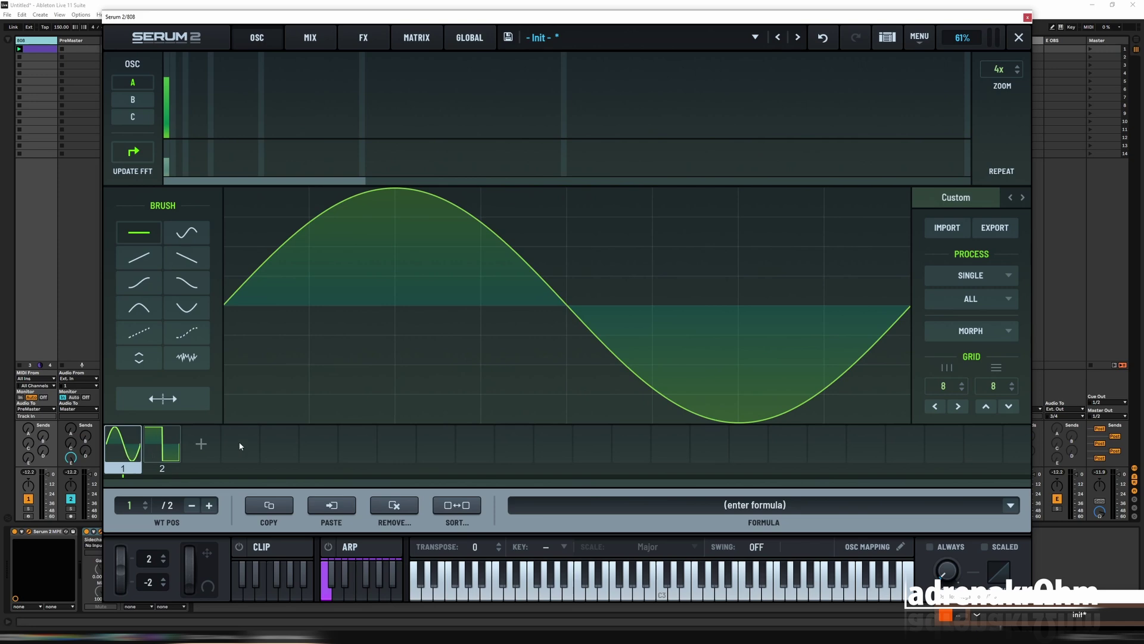
pyautogui.click(1018, 37)
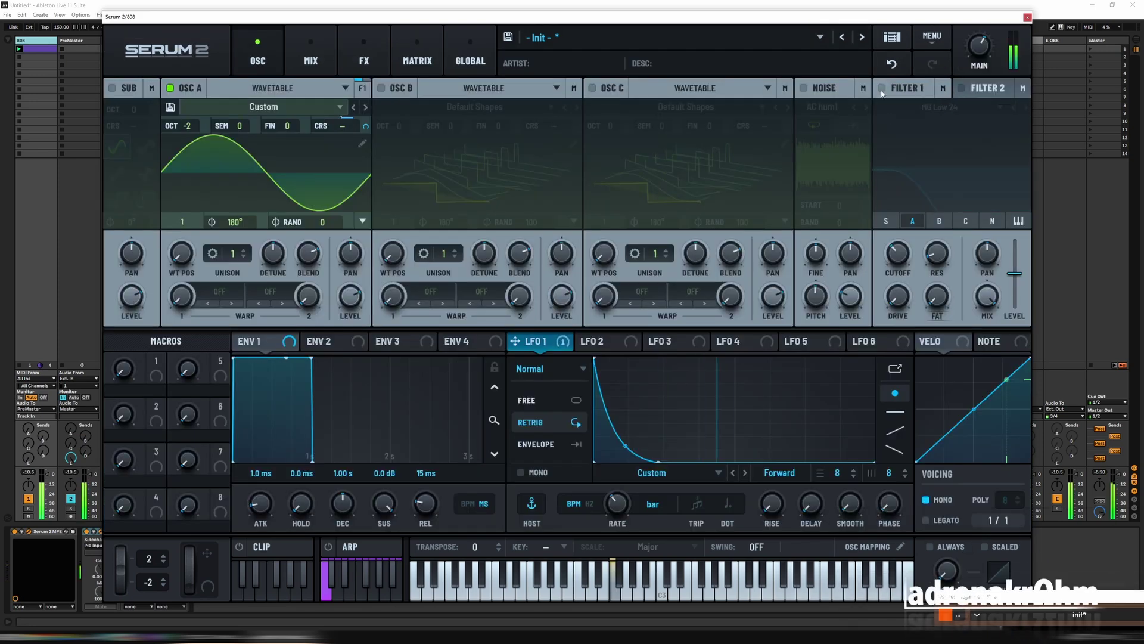
# - With oscillator A at wavetable position 2 (the square), enable Filter 1 and assign LFO 1 to its cutoff
pyautogui.click(882, 88)
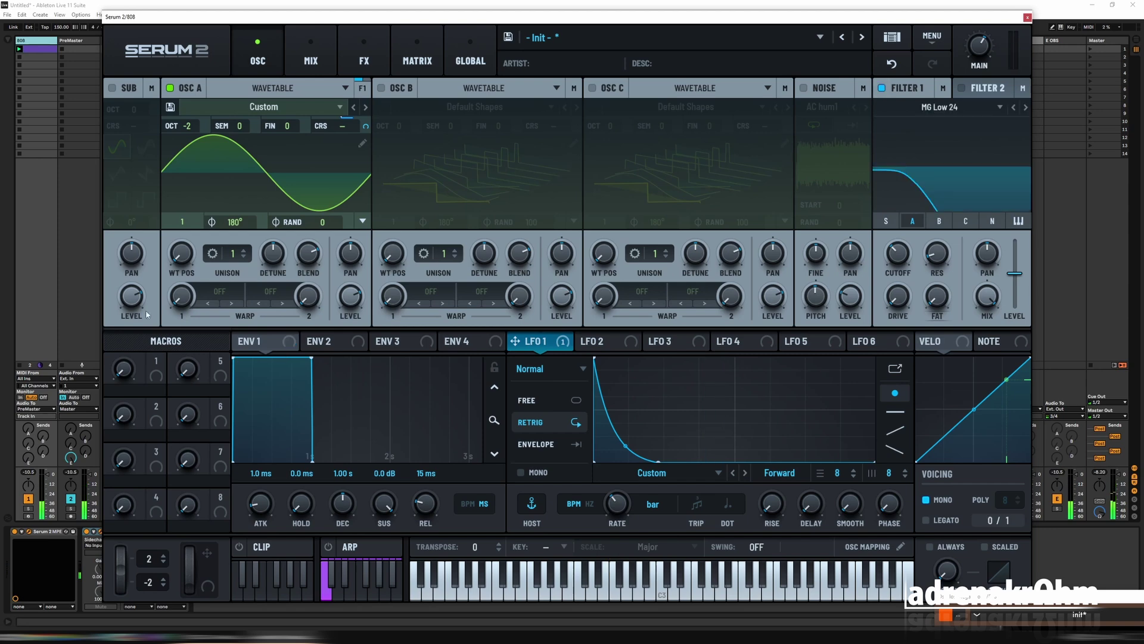
pyautogui.moveTo(180, 255); pyautogui.dragTo(180, 244)
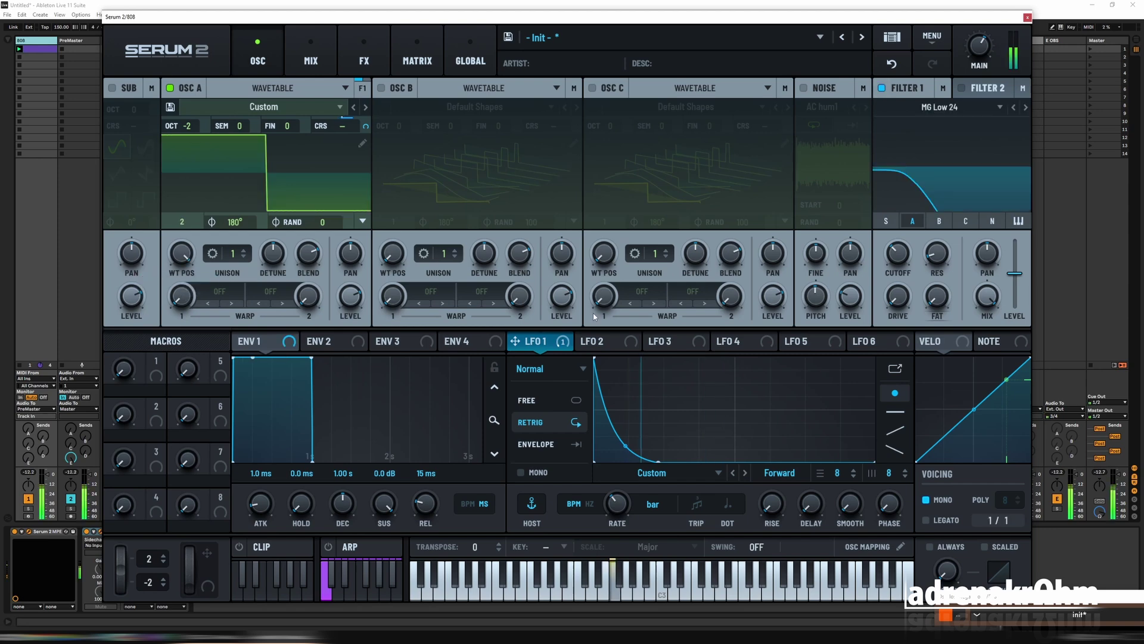
pyautogui.moveTo(515, 341); pyautogui.dragTo(886, 262)
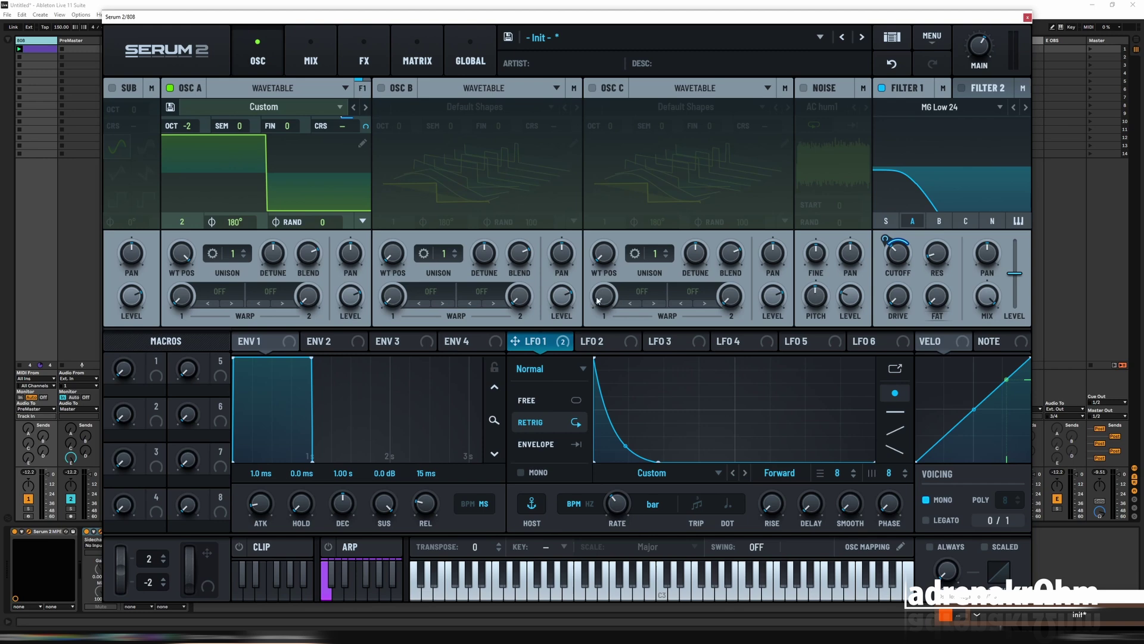
# - Apply Morph - Spectral between oscillator A's sine and square frames, and set the wavetable position to 1
pyautogui.click(362, 144)
pyautogui.click(1005, 333)
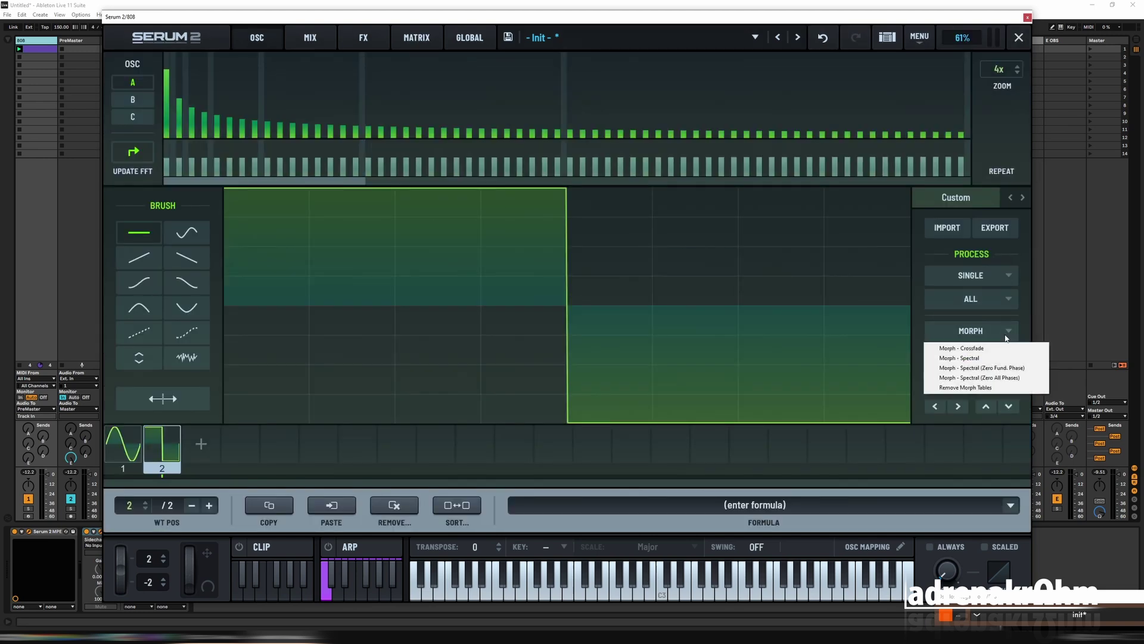
pyautogui.click(960, 358)
pyautogui.click(1018, 37)
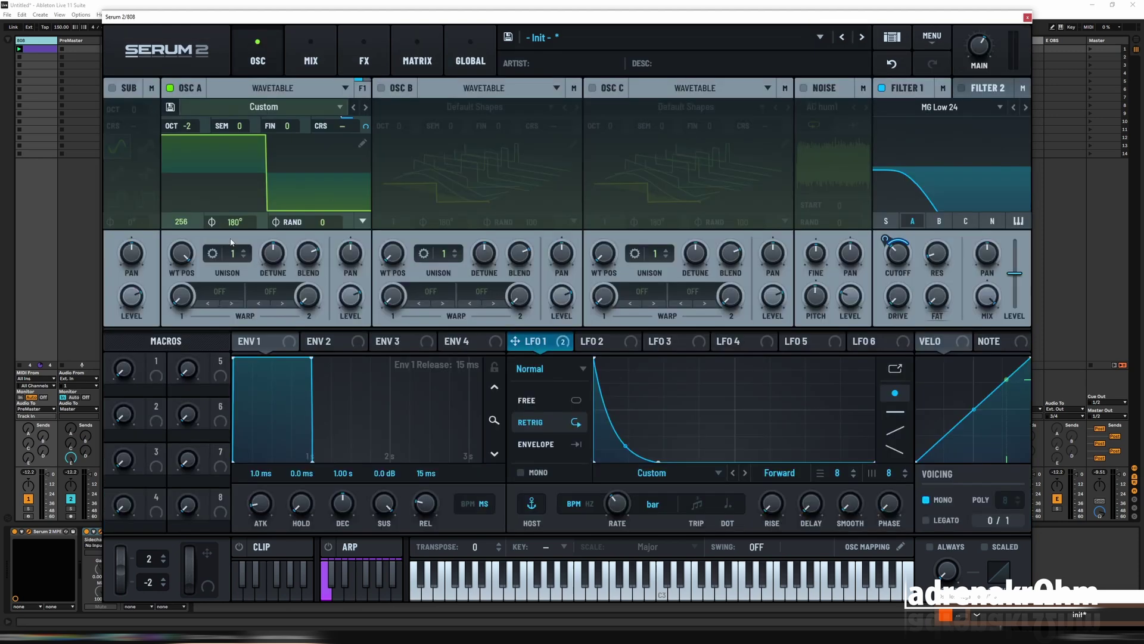
pyautogui.moveTo(184, 258); pyautogui.dragTo(185, 432)
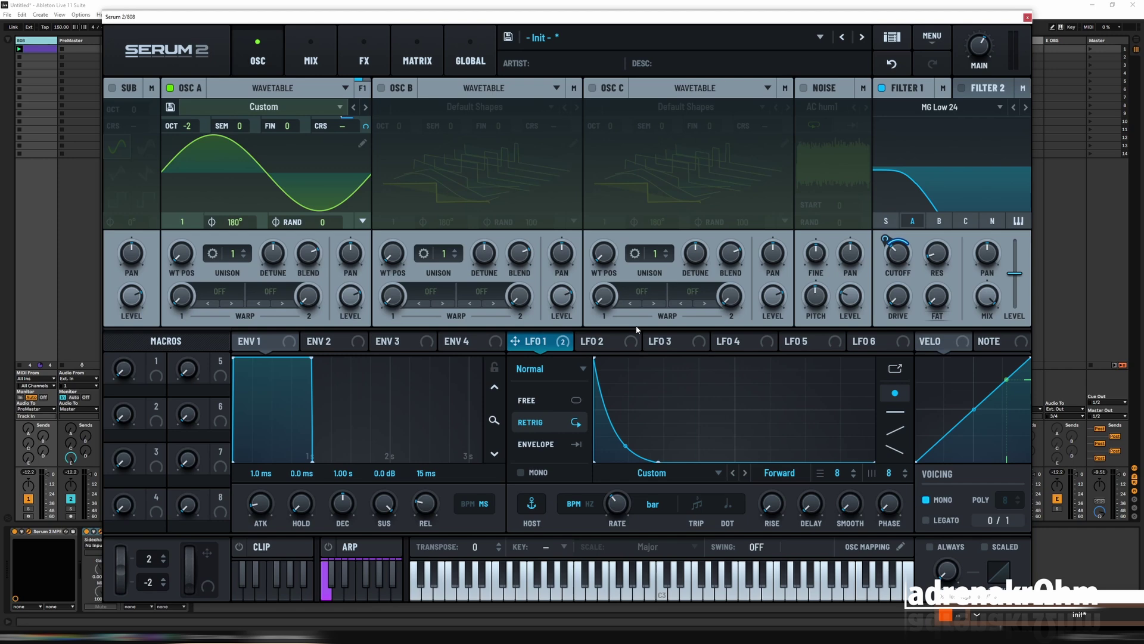
# - Shape LFO 2 as a straight rising ramp and assign it to oscillator A's wavetable position
pyautogui.click(604, 341)
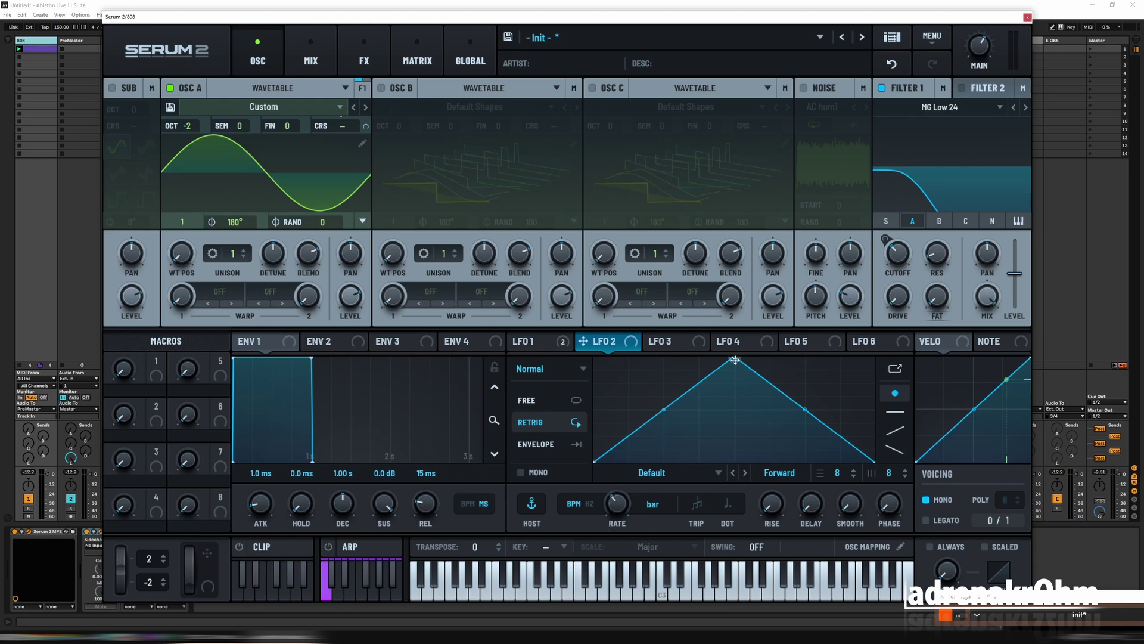
pyautogui.moveTo(736, 358); pyautogui.dragTo(916, 343)
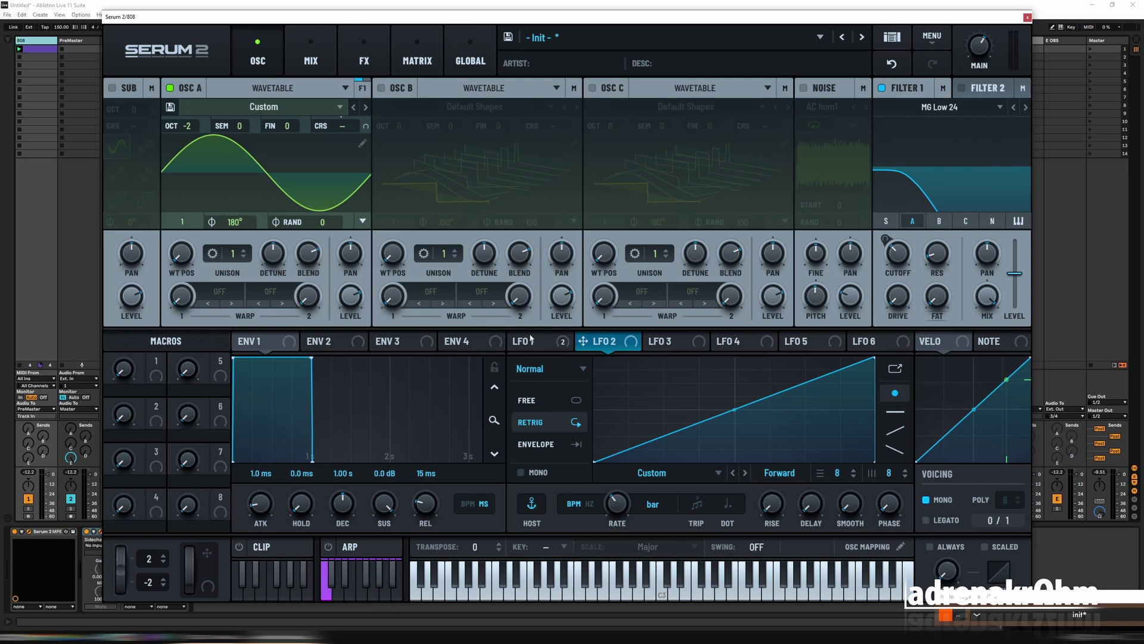
pyautogui.moveTo(605, 343); pyautogui.dragTo(181, 253)
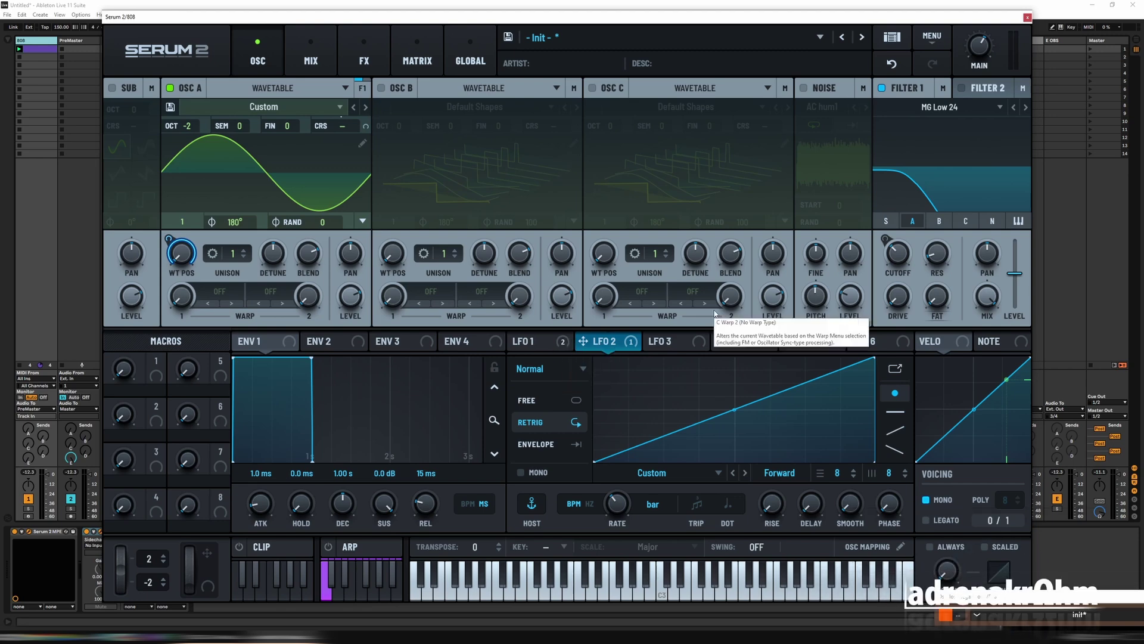
# - Change Filter 1's type to L/B/H 24 and assign LFO 2 to its morph and resonance
pyautogui.click(939, 107)
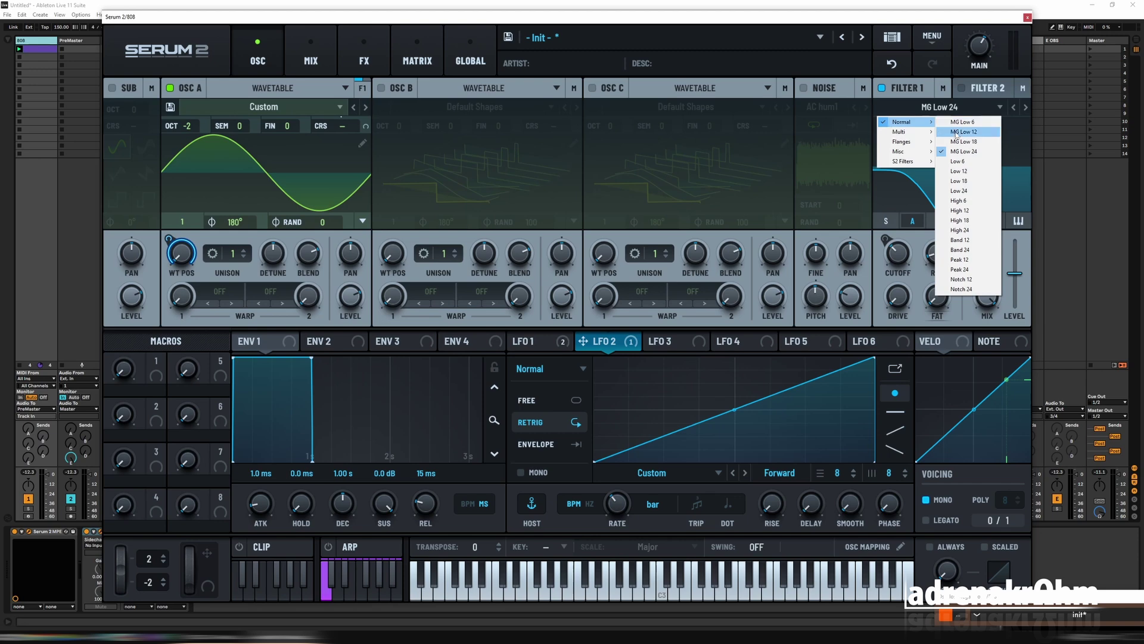
pyautogui.moveTo(918, 132)
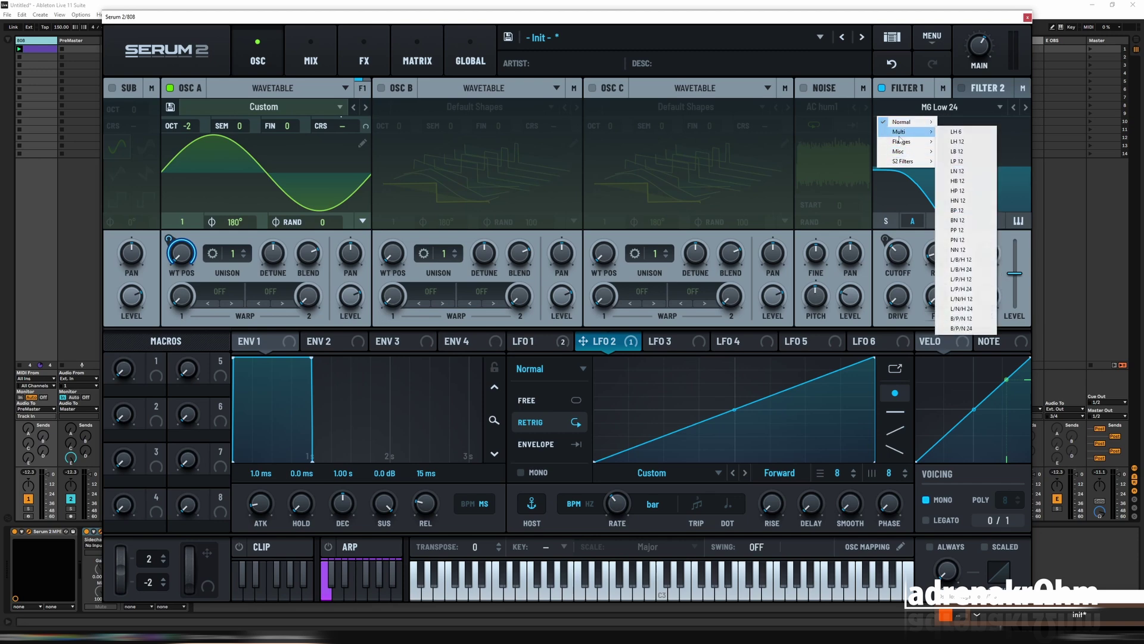
pyautogui.click(982, 270)
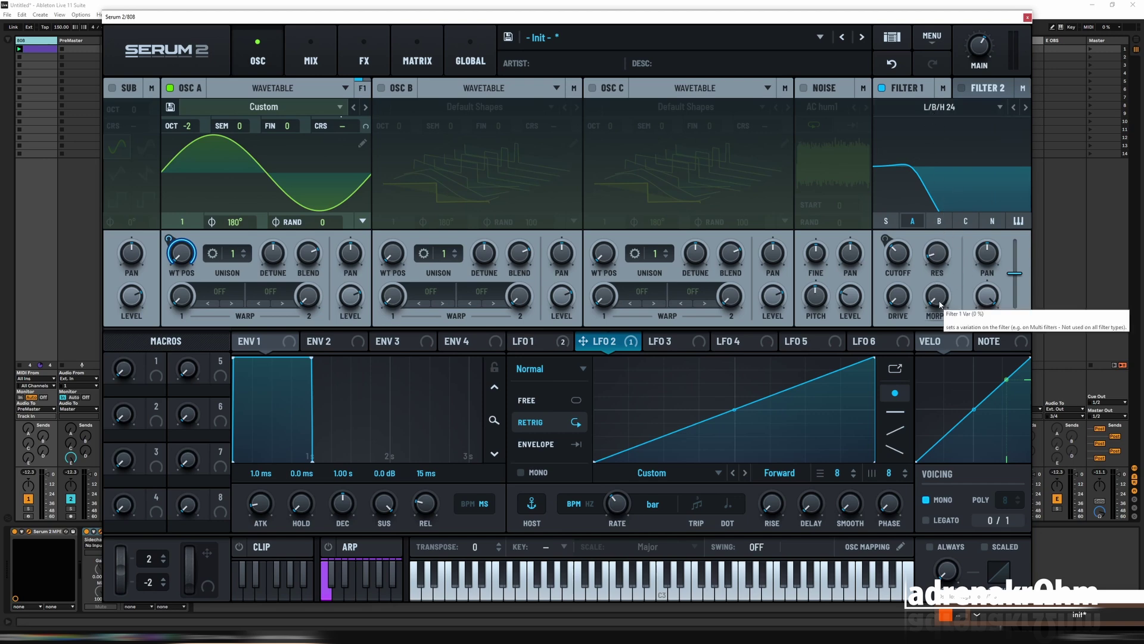
pyautogui.moveTo(940, 304); pyautogui.dragTo(947, 408)
pyautogui.moveTo(930, 341); pyautogui.dragTo(936, 297)
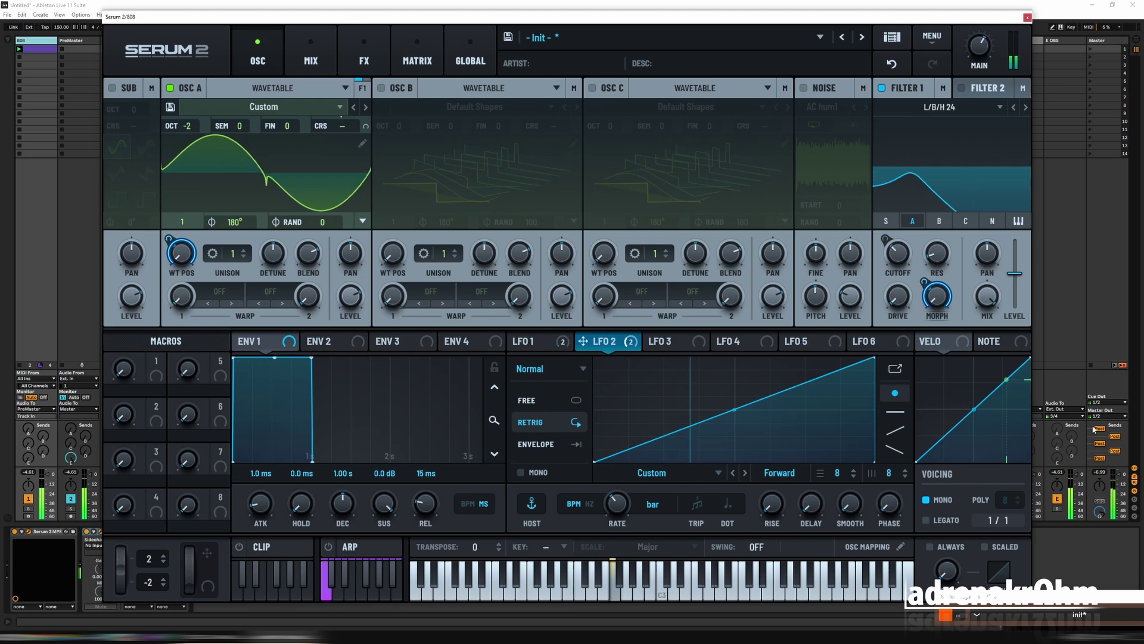
pyautogui.moveTo(630, 341); pyautogui.dragTo(928, 241)
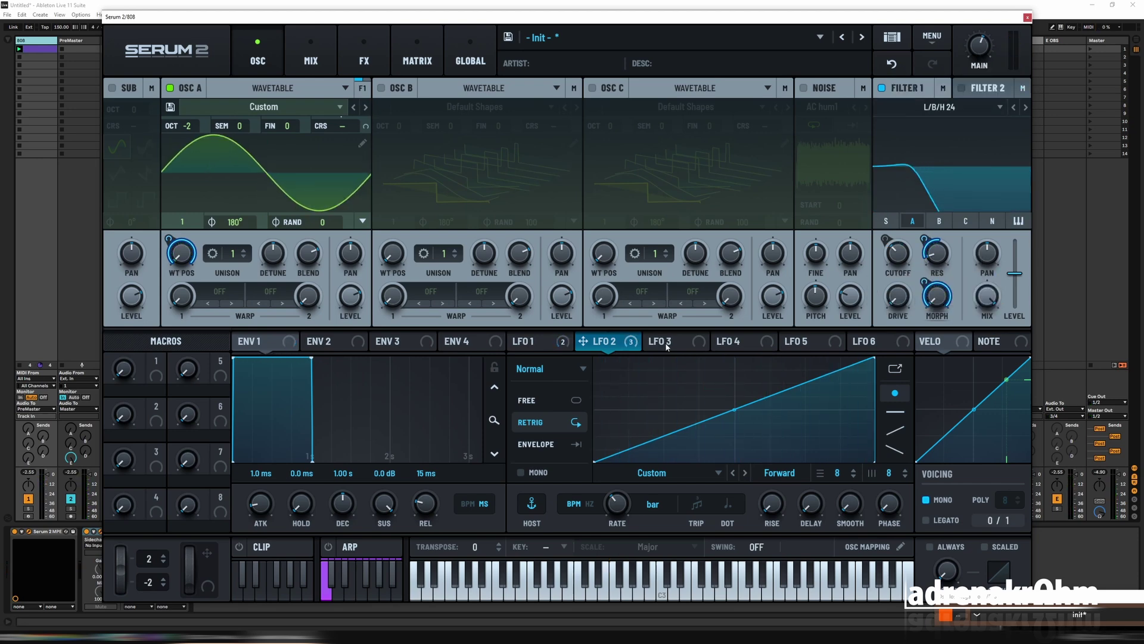
# - Assign LFO 3 to Filter 1's cutoff at 33% and set its rate to 6.8 Hz in Hz mode
pyautogui.moveTo(667, 348); pyautogui.dragTo(889, 254)
pyautogui.moveTo(889, 252)
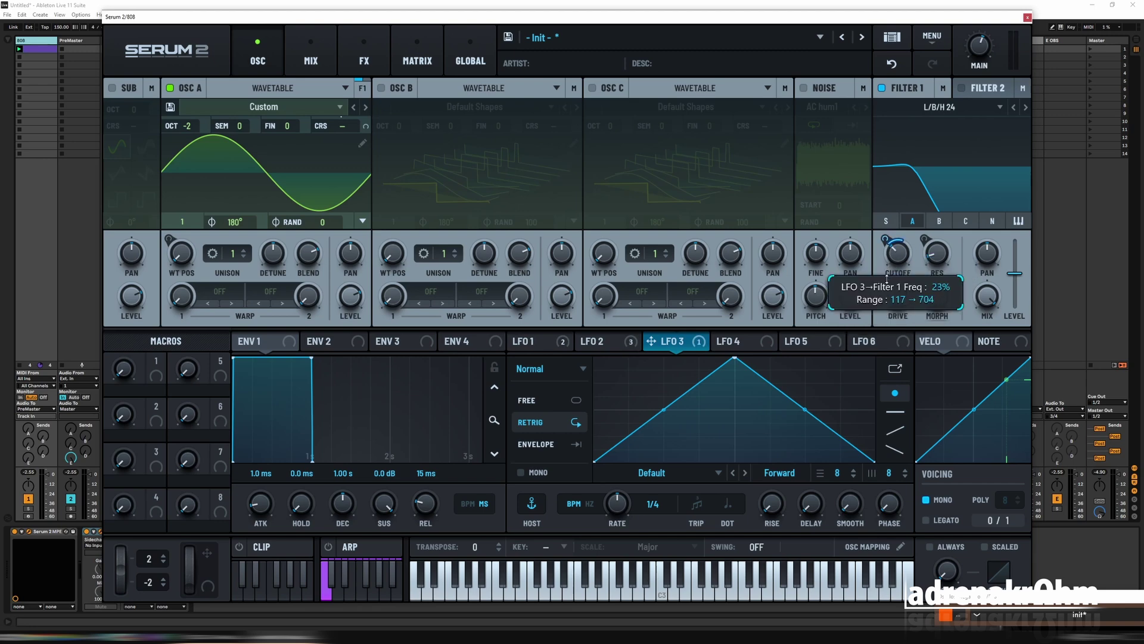
pyautogui.click(589, 504)
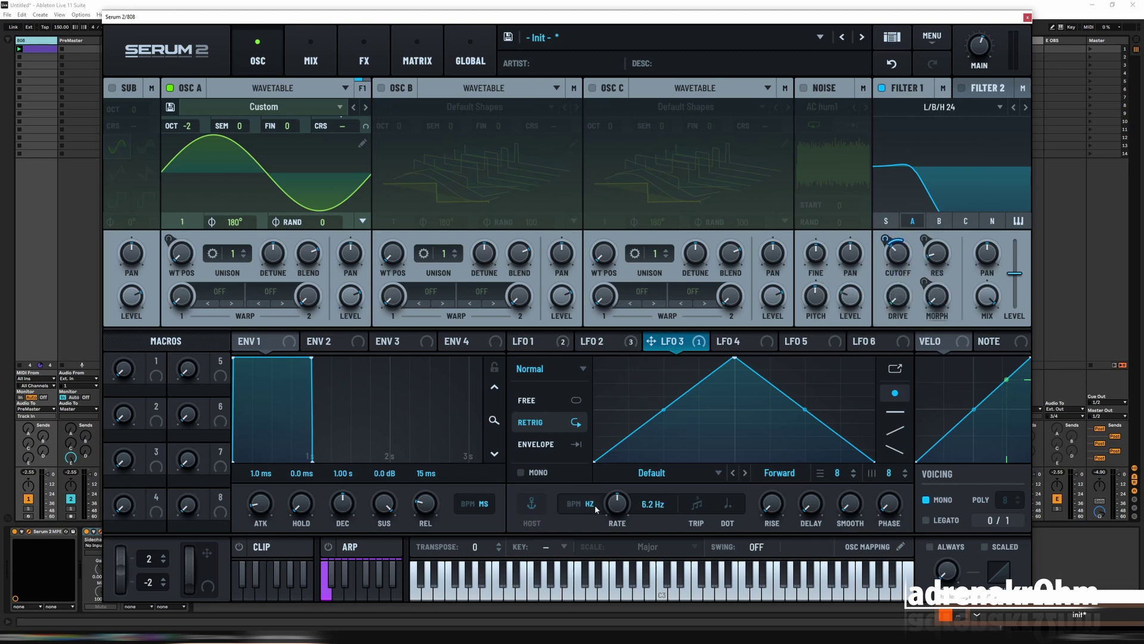
pyautogui.moveTo(615, 541); pyautogui.dragTo(616, 544)
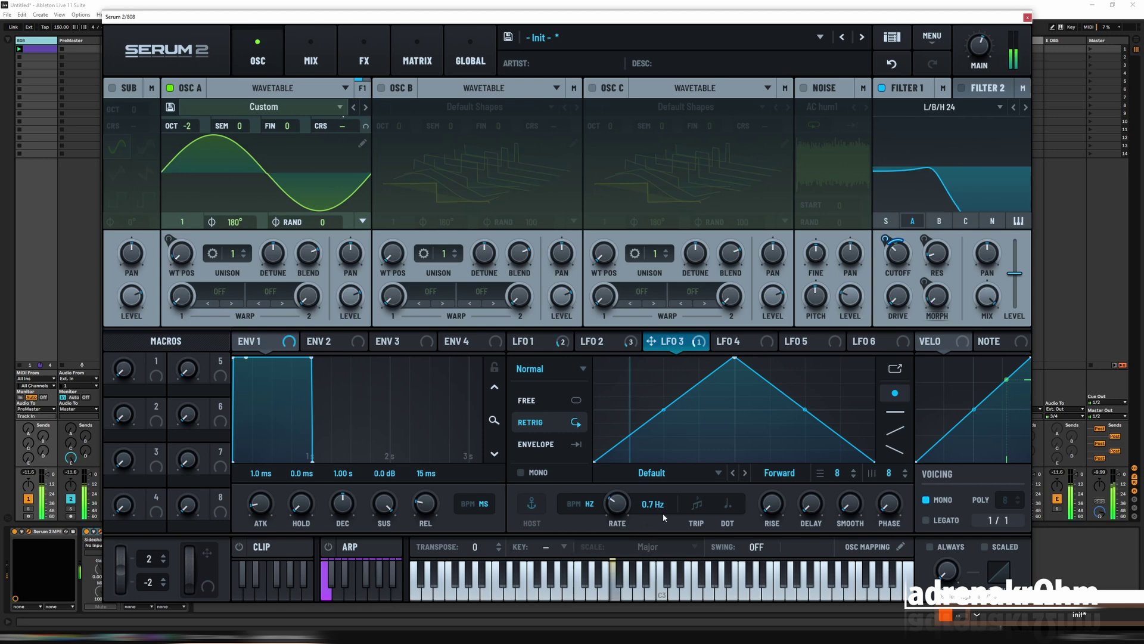
pyautogui.moveTo(889, 245); pyautogui.dragTo(891, 229)
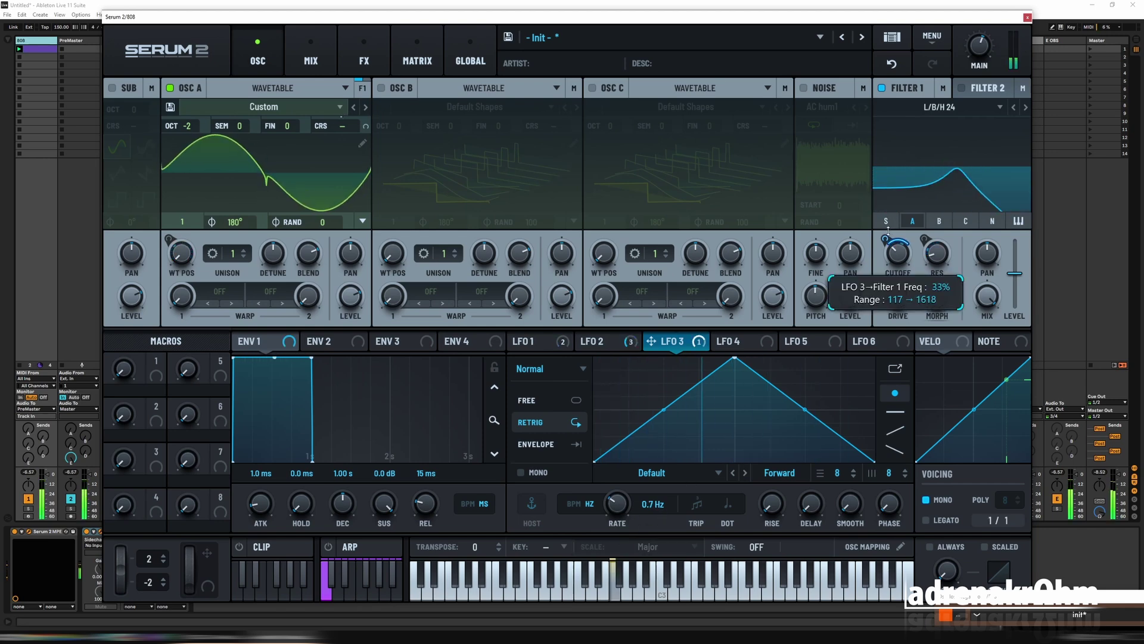
pyautogui.moveTo(604, 522)
pyautogui.mouseDown()
pyautogui.moveTo(602, 501)
pyautogui.moveTo(603, 513)
pyautogui.mouseUp()
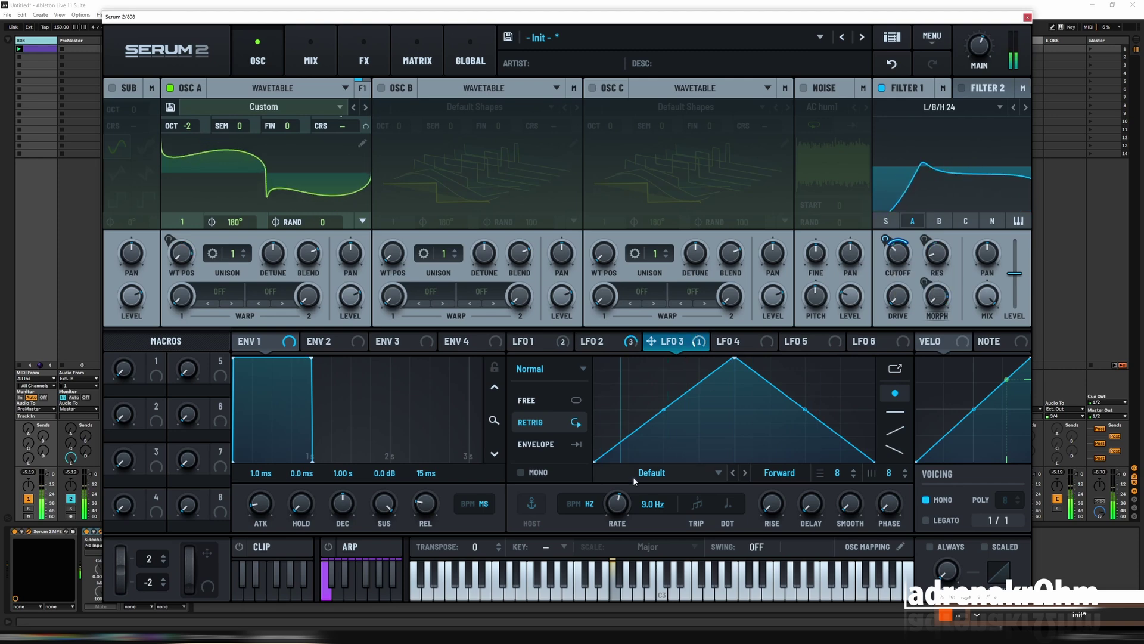
pyautogui.moveTo(618, 513); pyautogui.dragTo(617, 518)
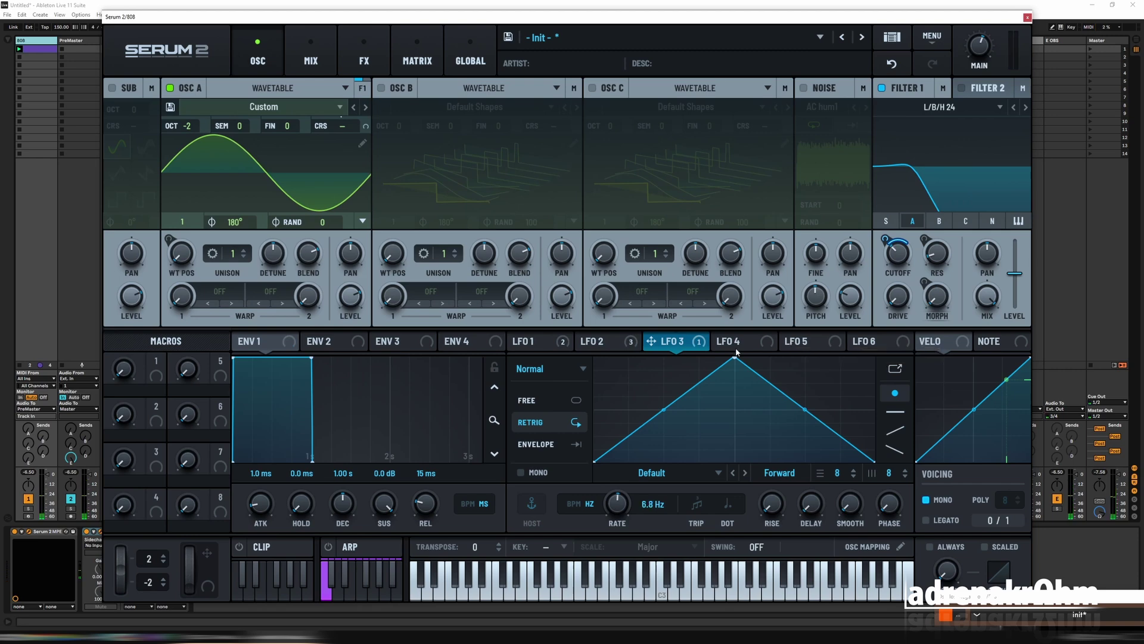
# - Copy LFO 2's ramp to LFO 4 and make LFO 4 the aux source for LFO 3's Filter 1 Freq modulation
pyautogui.click(622, 349)
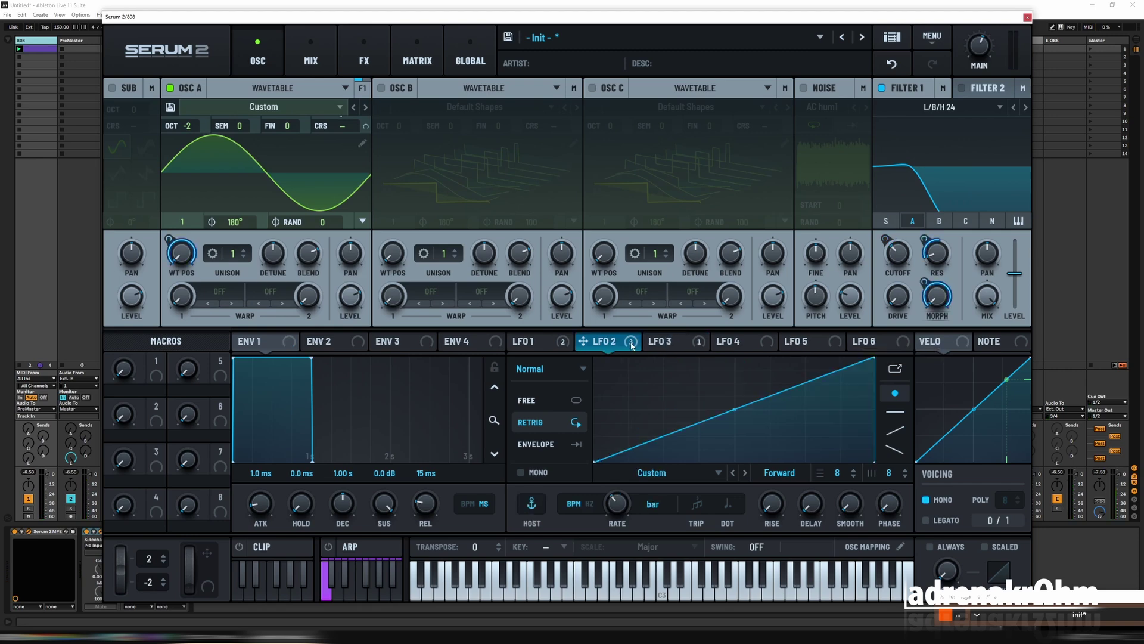
pyautogui.click(740, 341)
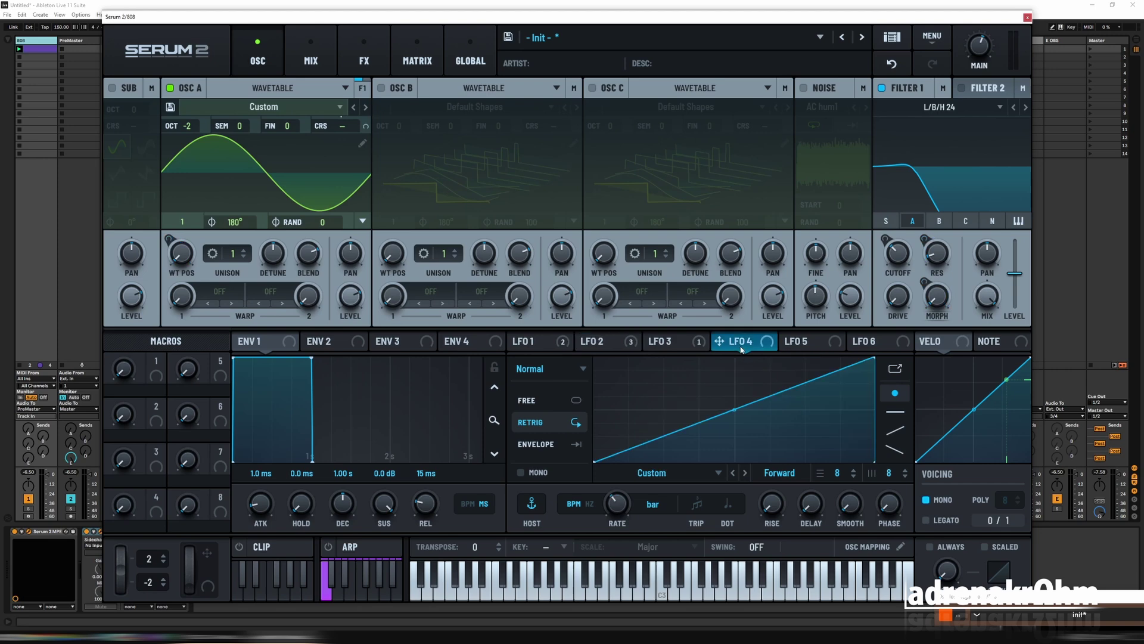
pyautogui.click(418, 59)
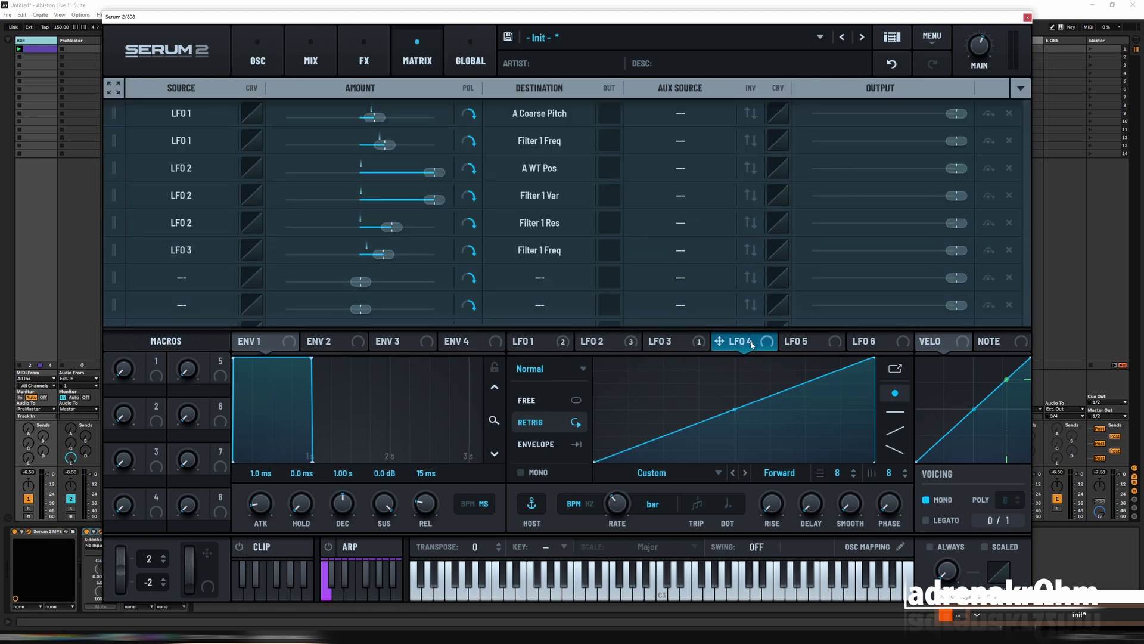
pyautogui.moveTo(752, 344); pyautogui.dragTo(690, 261)
pyautogui.click(258, 60)
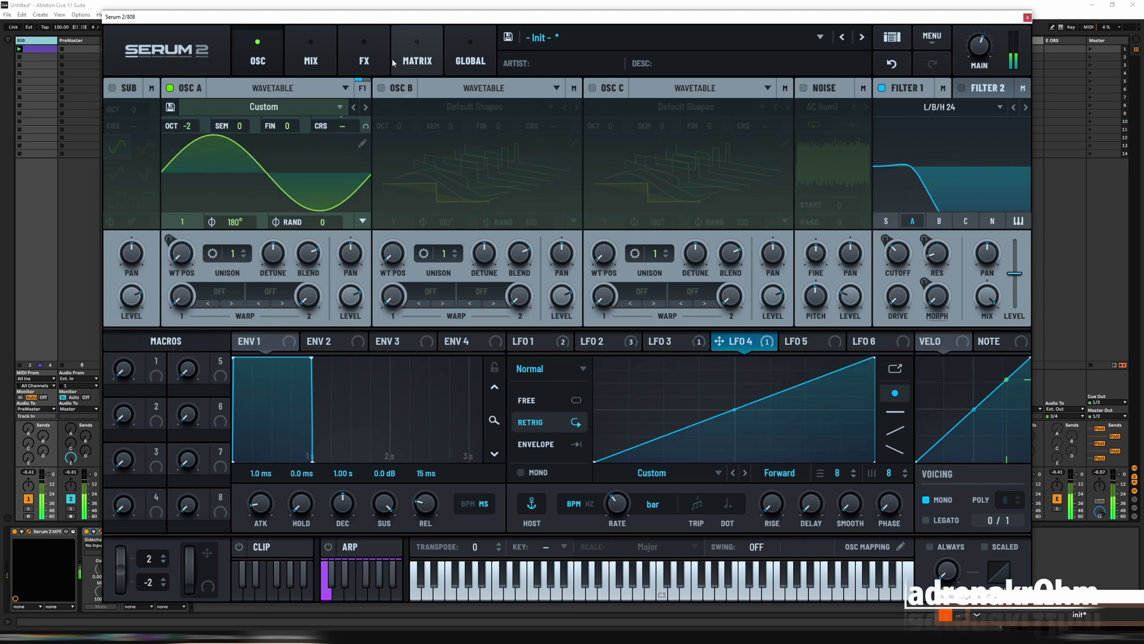
# - Assign LFO 4 to LFO 3's rate with a small modulation amount
pyautogui.click(411, 58)
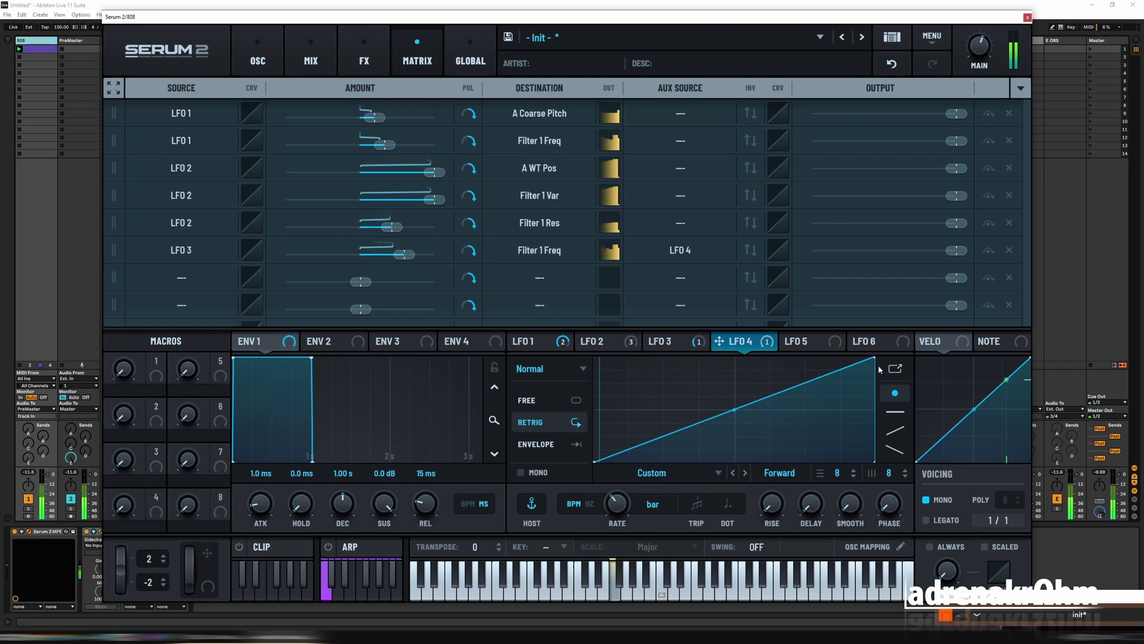
pyautogui.click(661, 341)
pyautogui.rightClick(618, 504)
pyautogui.moveTo(703, 540)
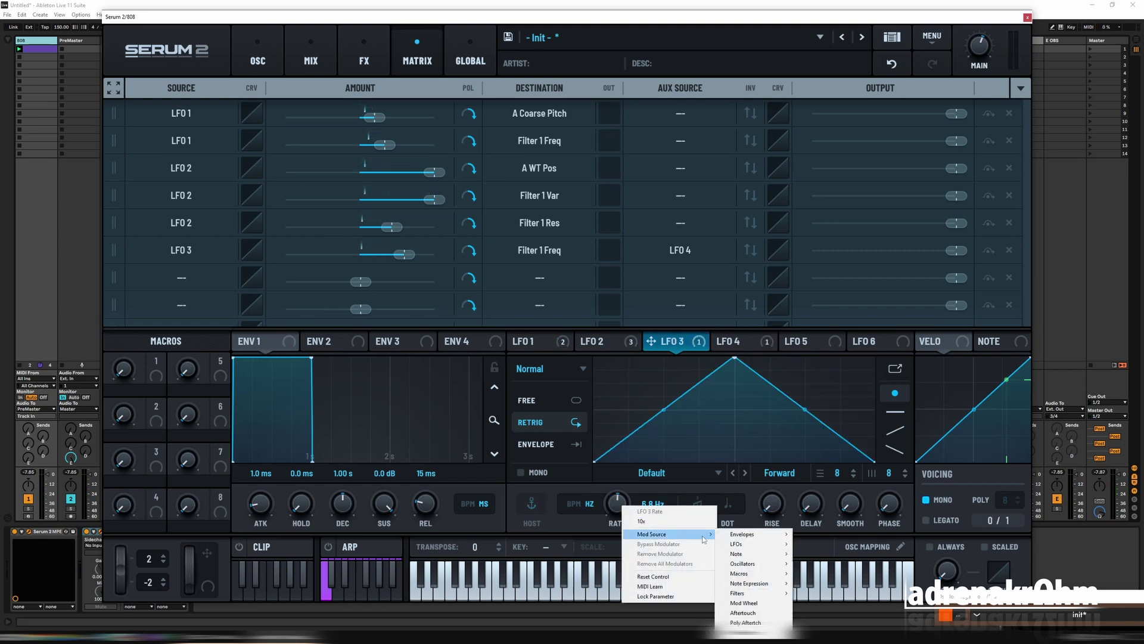
pyautogui.moveTo(757, 543)
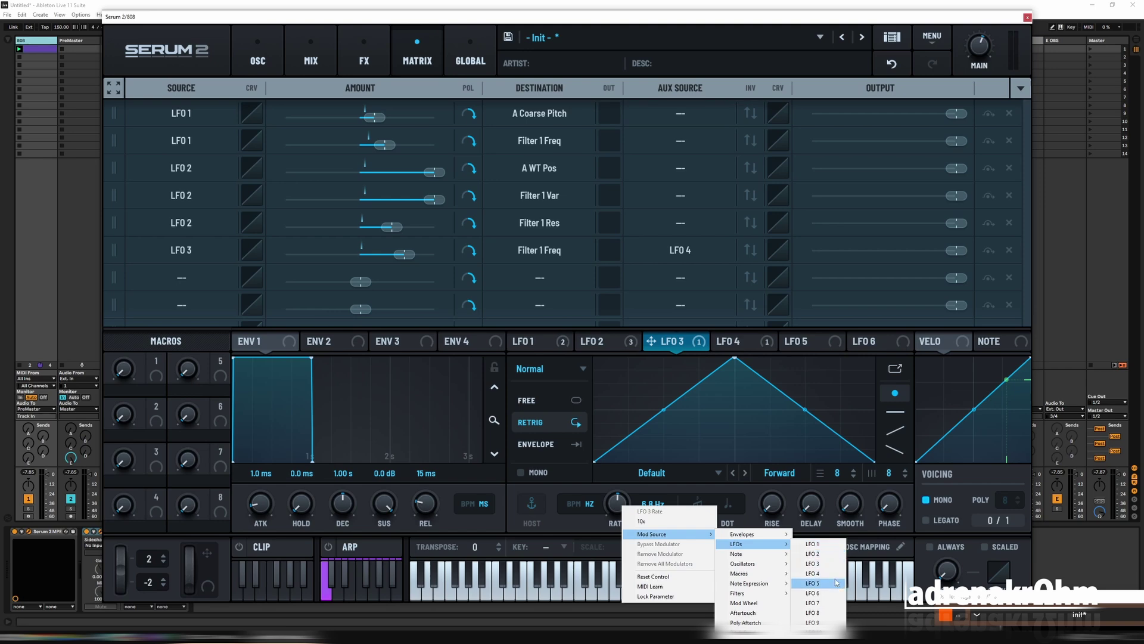
pyautogui.click(833, 573)
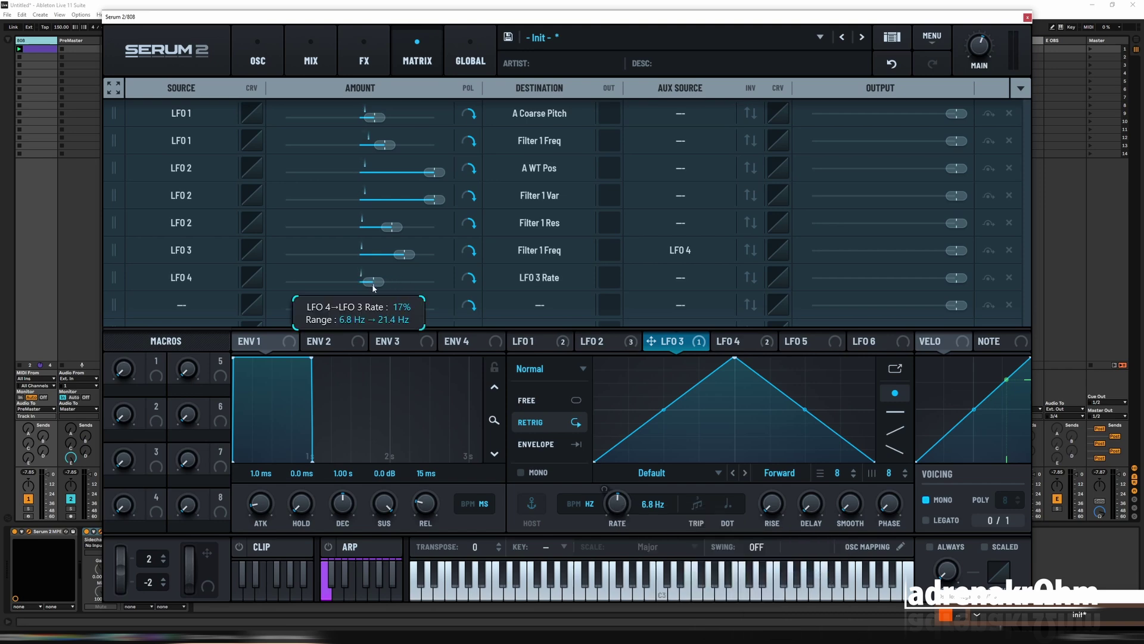
pyautogui.moveTo(371, 288); pyautogui.dragTo(370, 290)
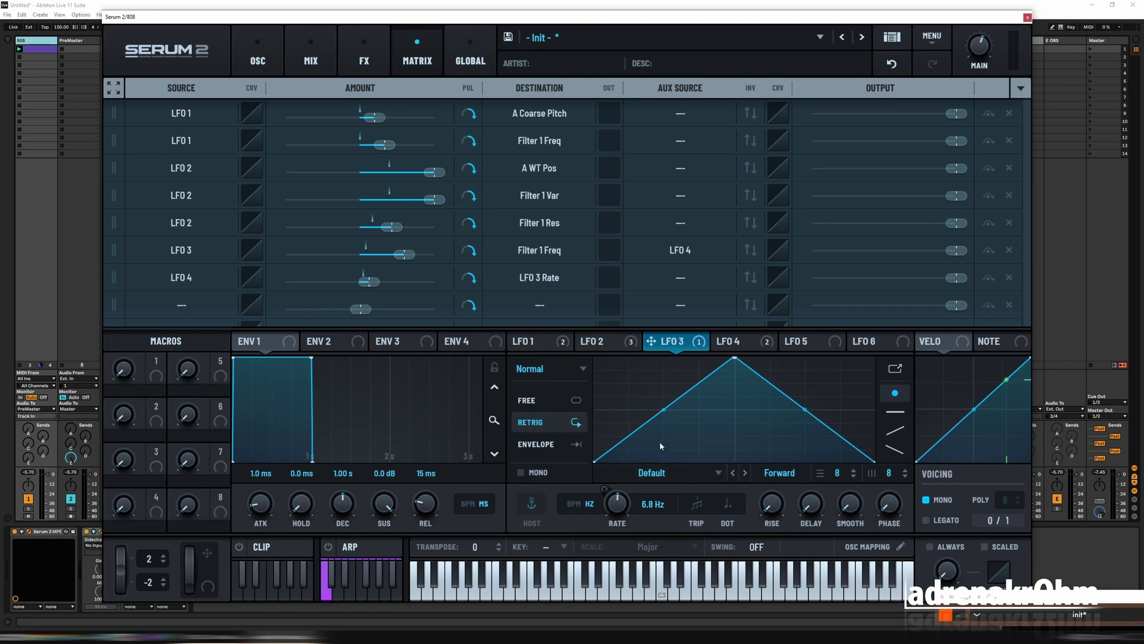
# - Assign LFO 4 to Filter 1's cutoff at about 20% and play a test note
pyautogui.click(737, 342)
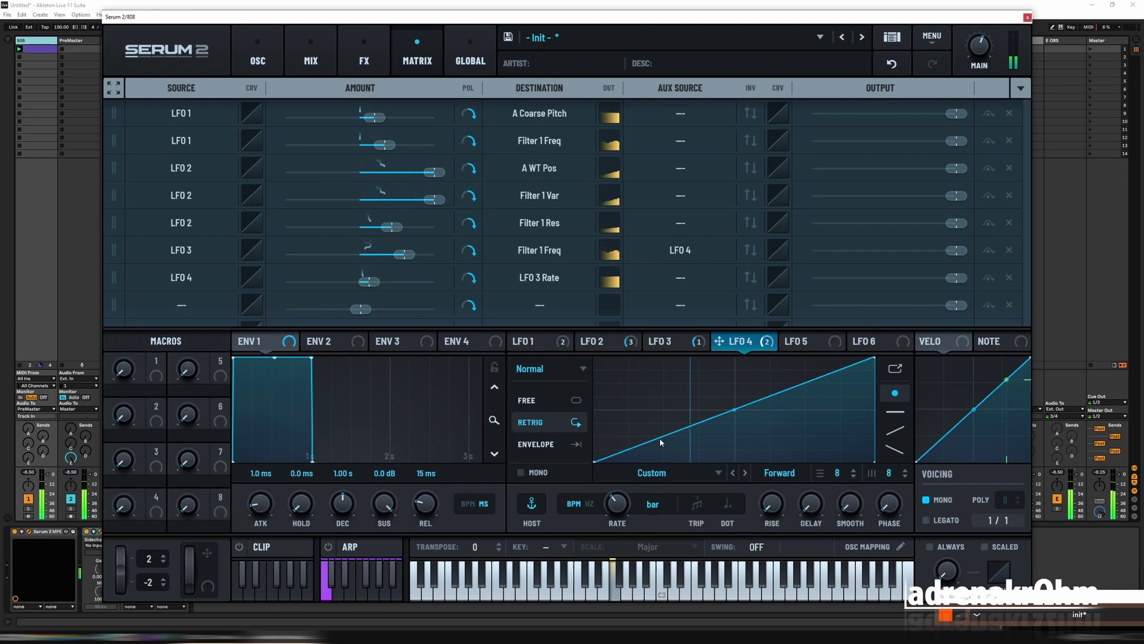
pyautogui.moveTo(719, 341); pyautogui.dragTo(886, 271)
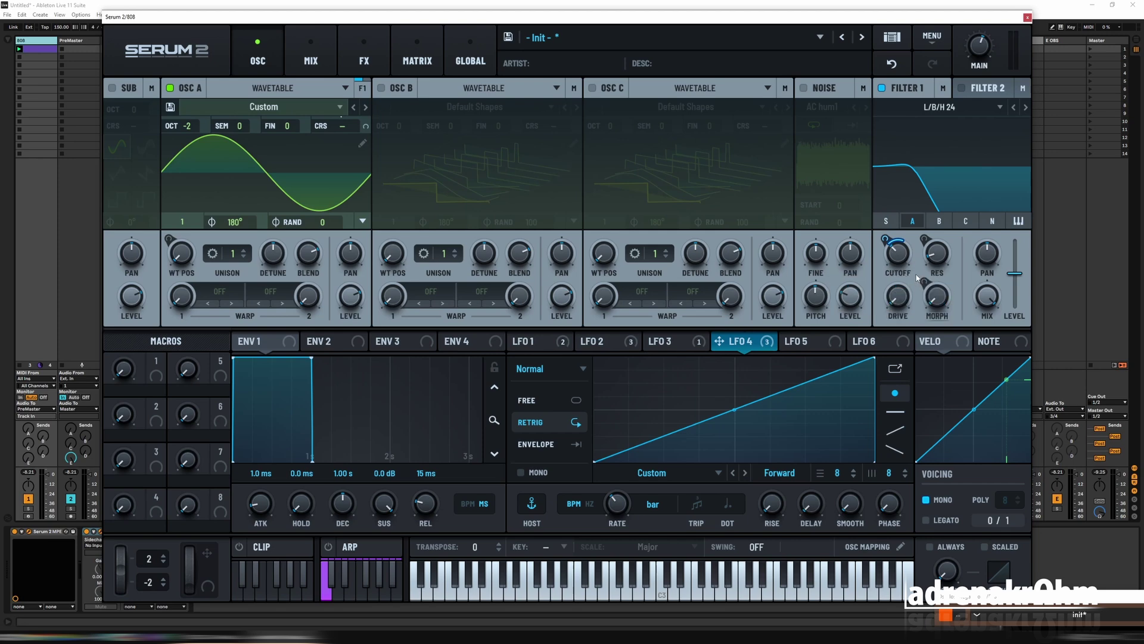
pyautogui.press('a')
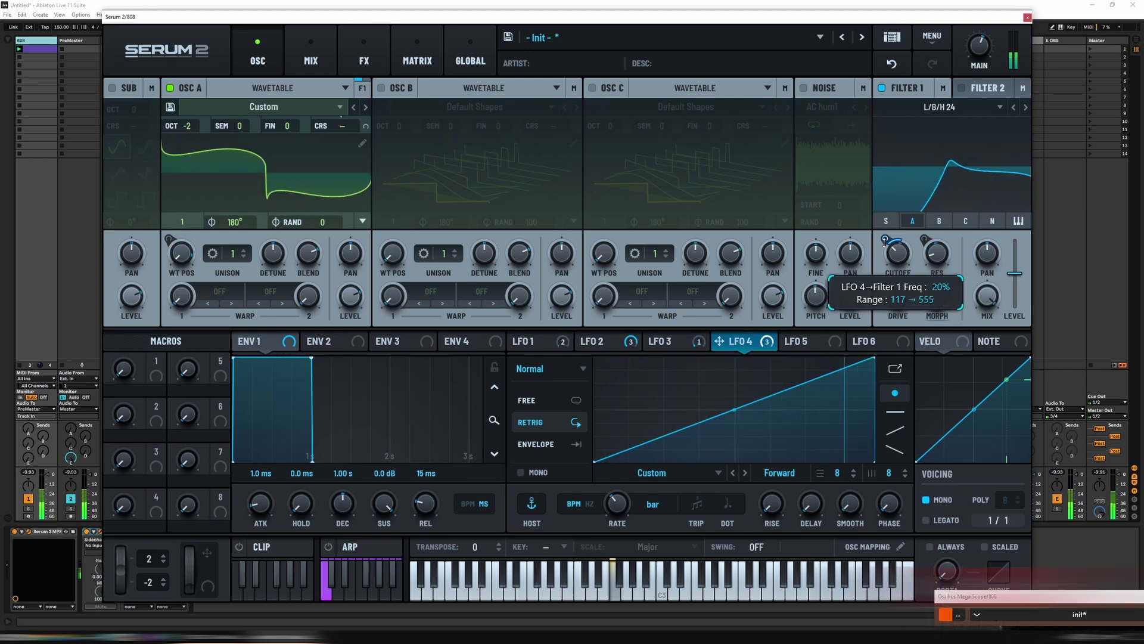
# - Switch LFO 4 and LFO 1 from Retrig to Envelope mode
pyautogui.click(551, 442)
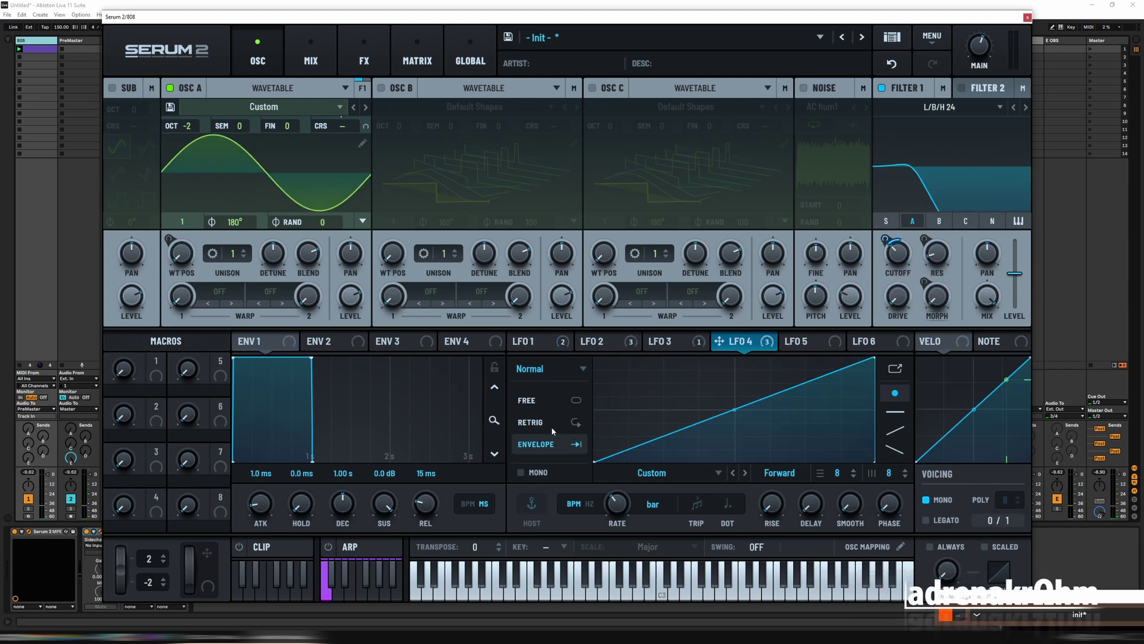
pyautogui.click(535, 342)
pyautogui.click(603, 341)
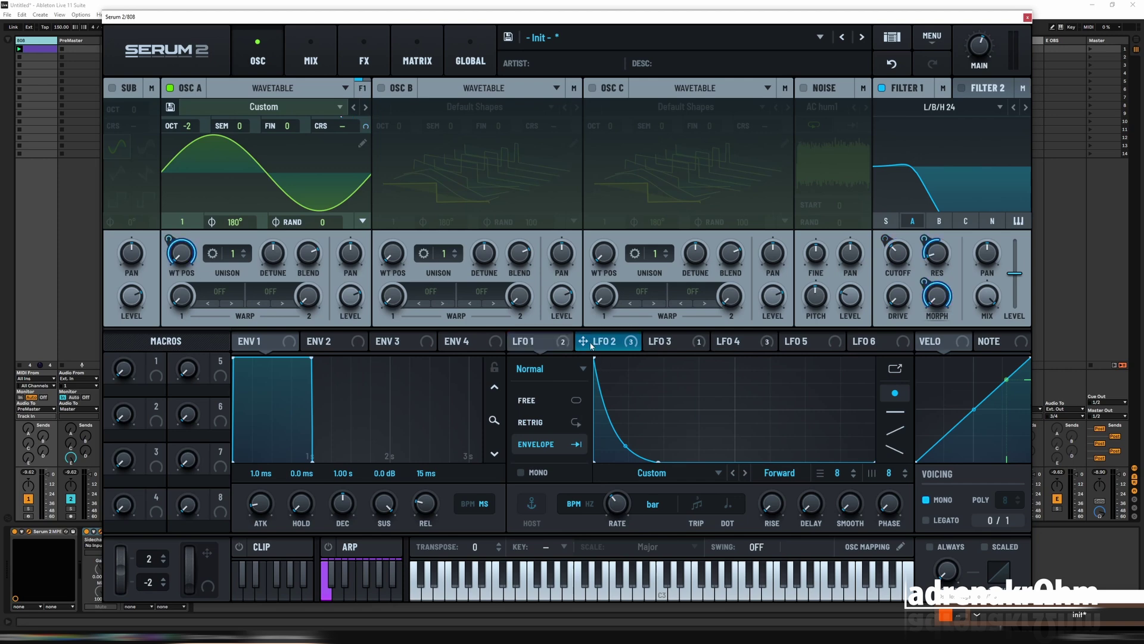
pyautogui.click(535, 341)
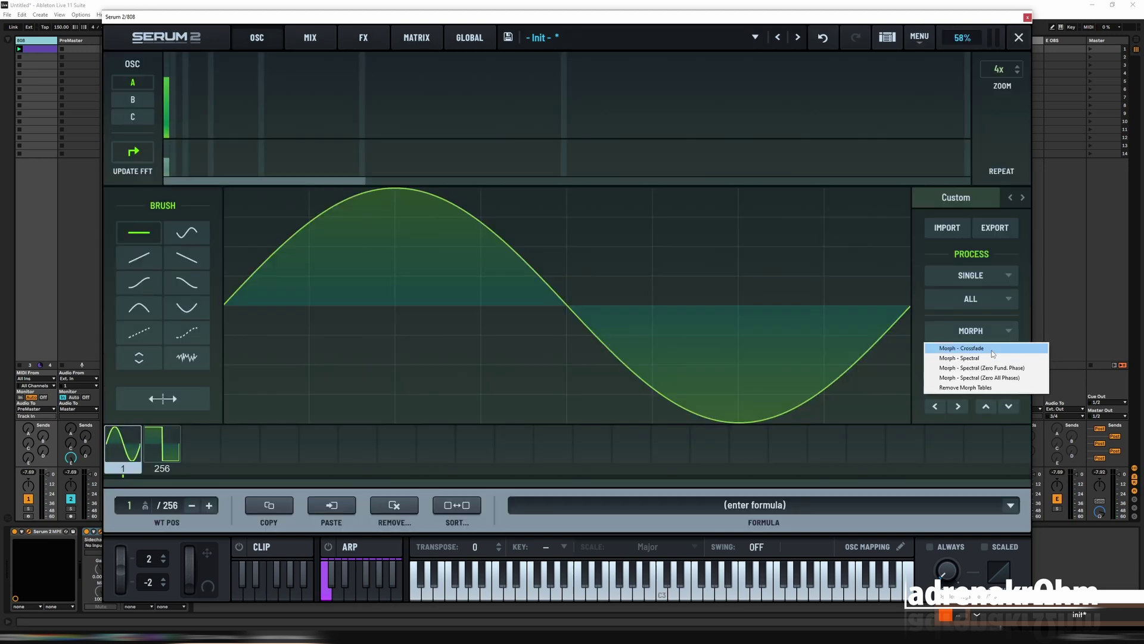
# - Apply Morph - Crossfade between oscillator A's sine and square frames and close the wavetable editor
pyautogui.click(993, 350)
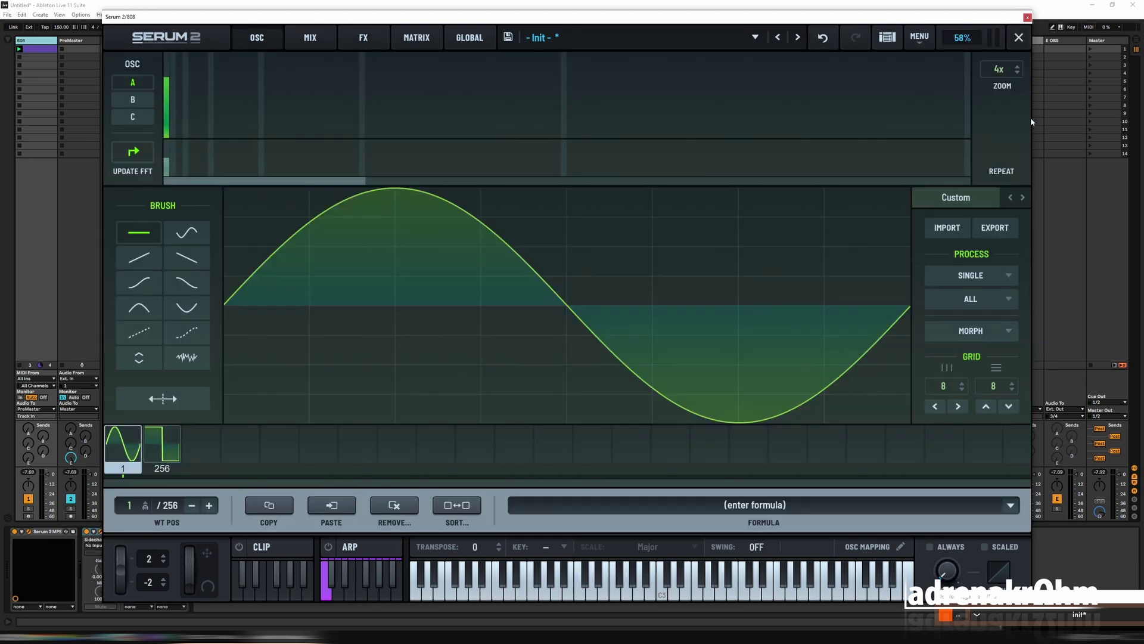
pyautogui.click(1017, 39)
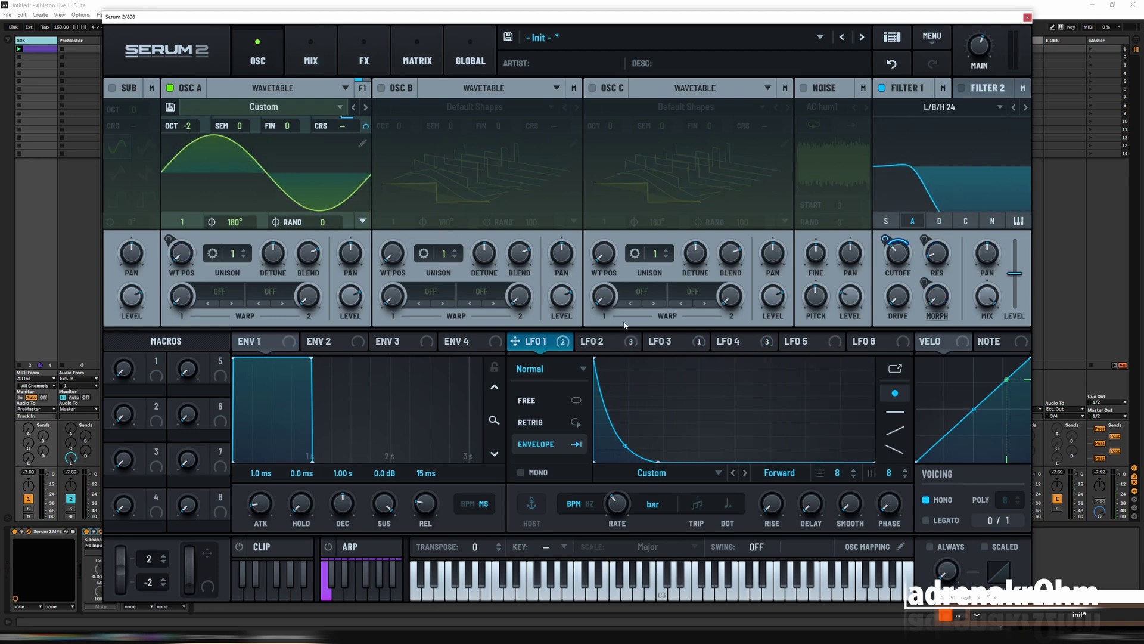
# - Replace the Equalizer in the main effects chain with a Distortion set to Diode 1
pyautogui.click(364, 60)
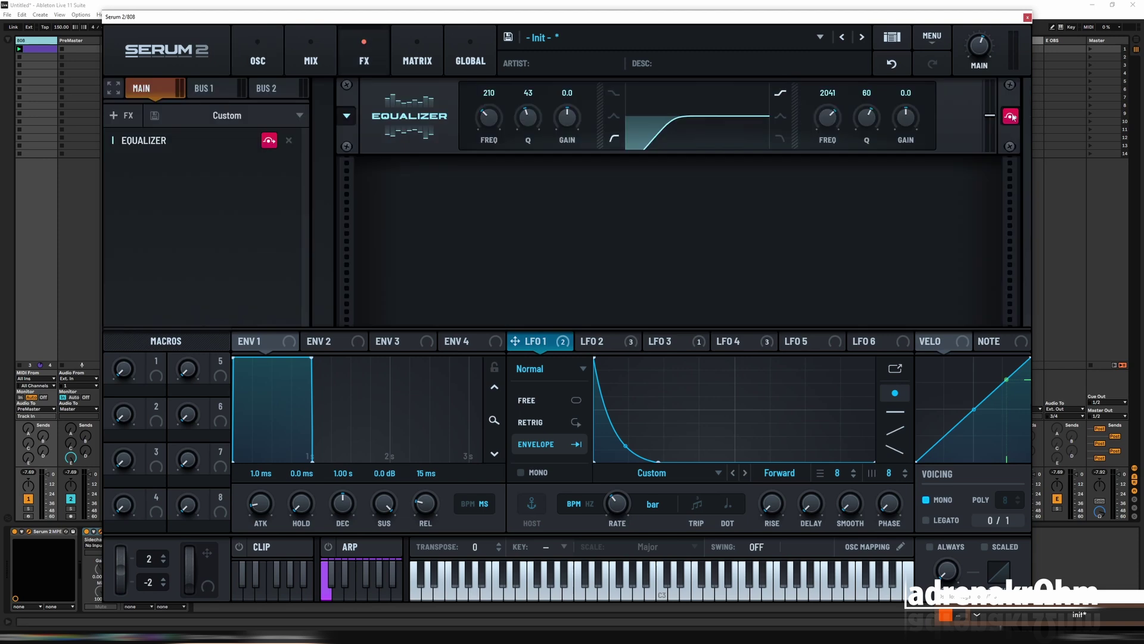
pyautogui.click(289, 141)
pyautogui.click(119, 119)
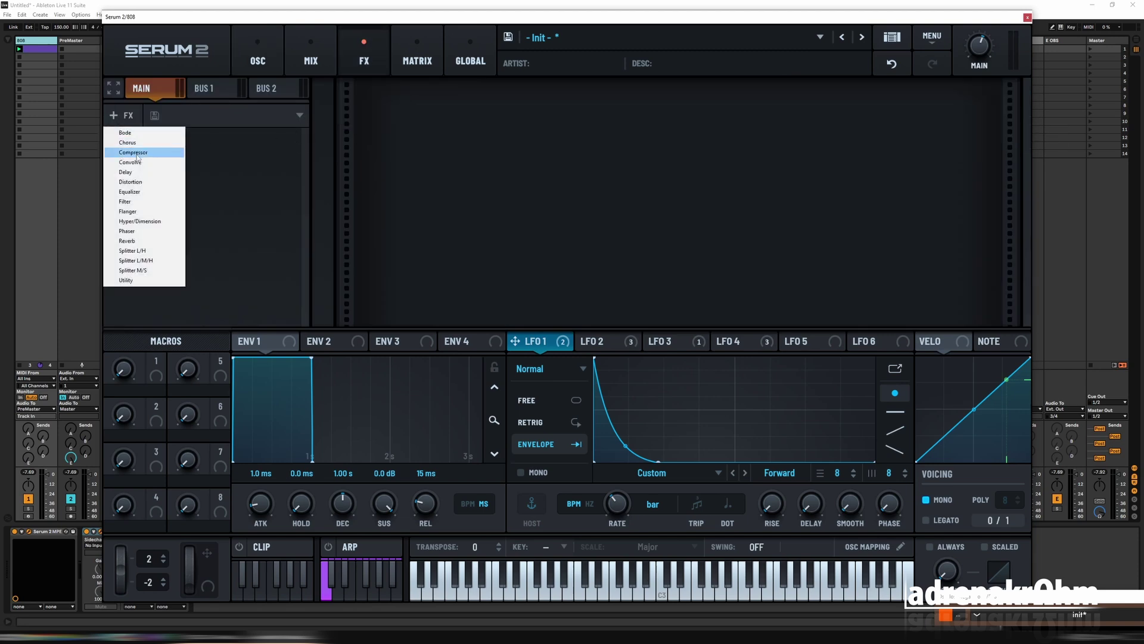
pyautogui.click(145, 181)
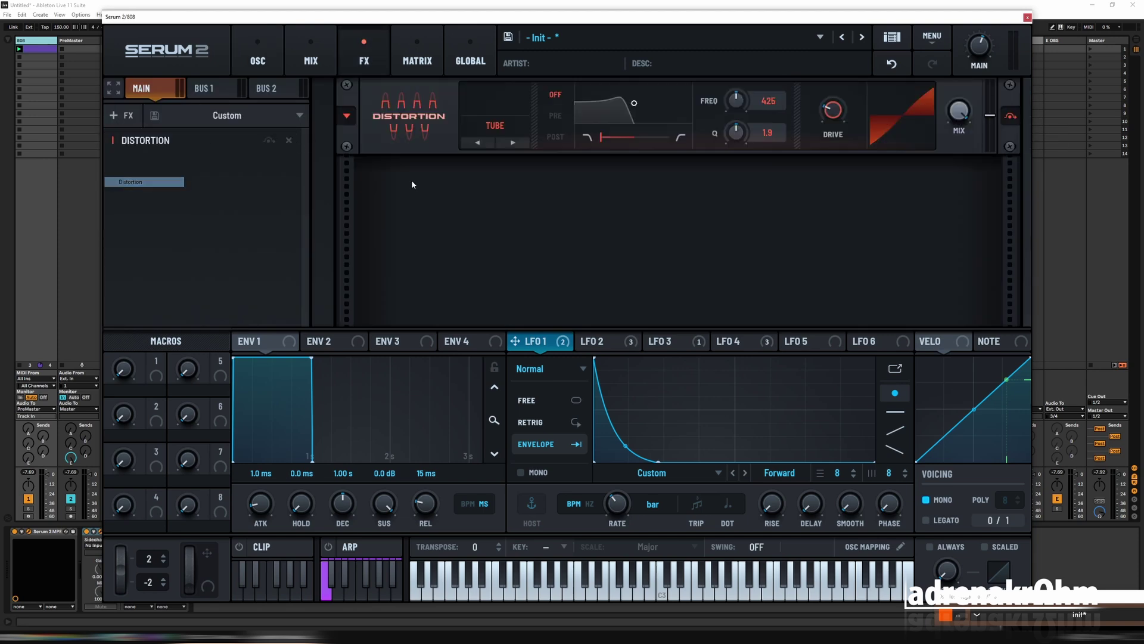
pyautogui.click(514, 143)
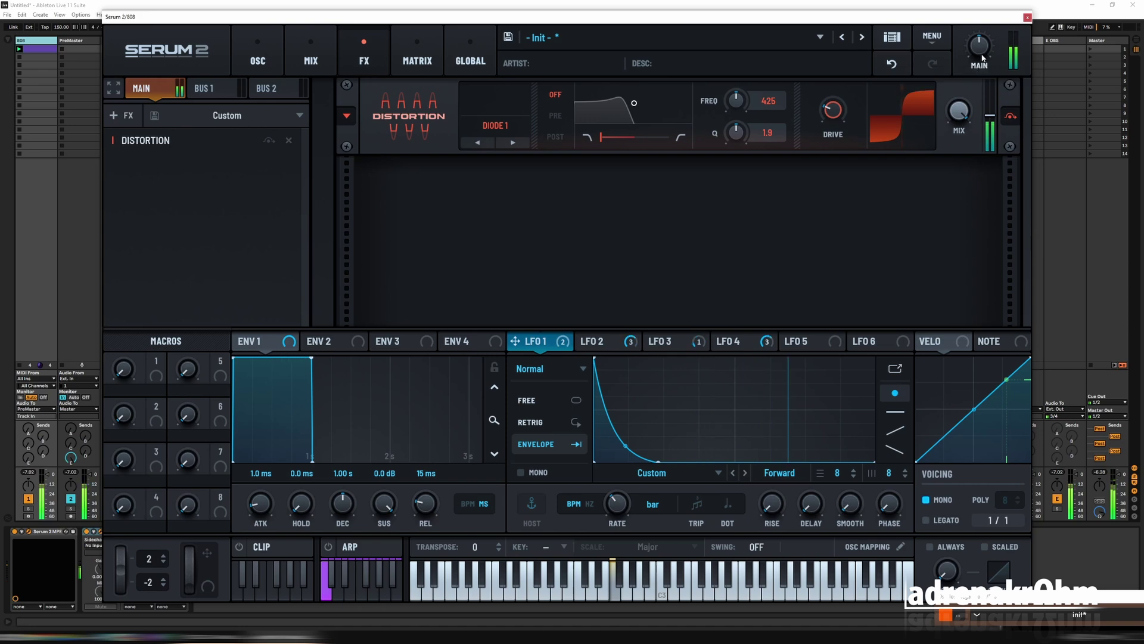
# - Change the Distortion's type to Diode 2 and play a test note
pyautogui.moveTo(982, 57)
pyautogui.click(512, 142)
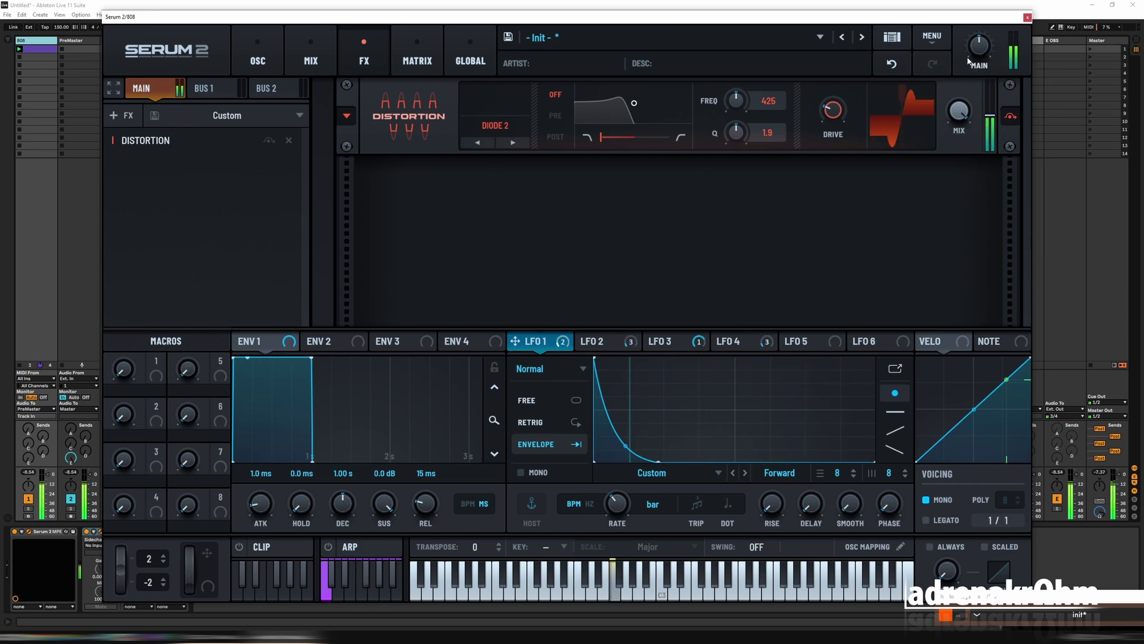
pyautogui.scroll(3, 978, 58)
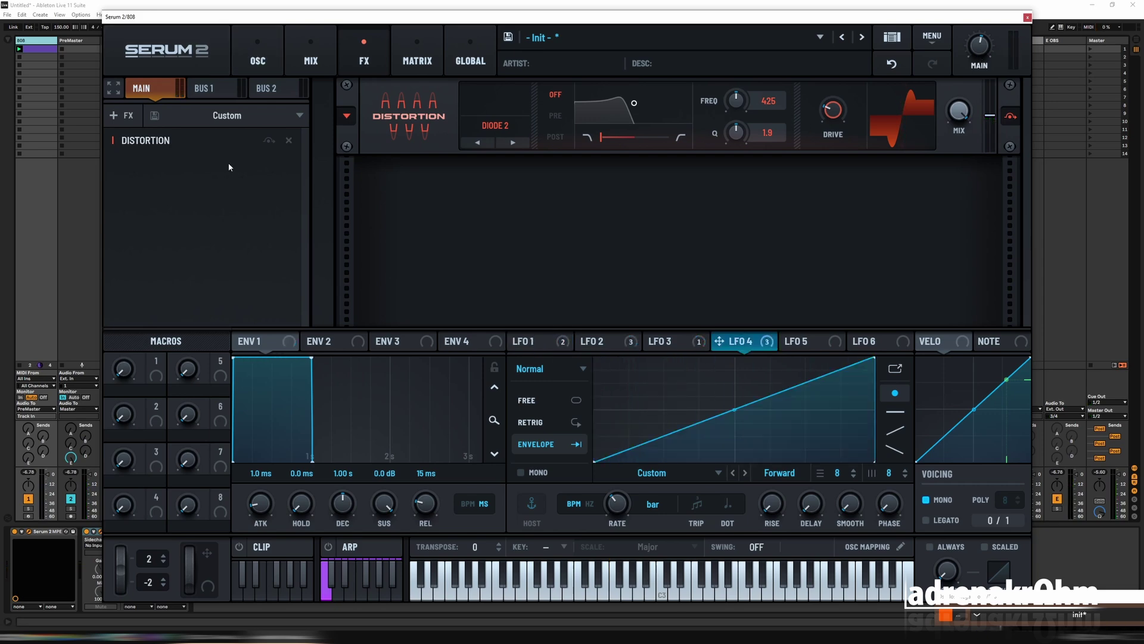
# - Add a Reverb after the Distortion, set its type to Hall and its mix to 50%, and audition it
pyautogui.click(119, 115)
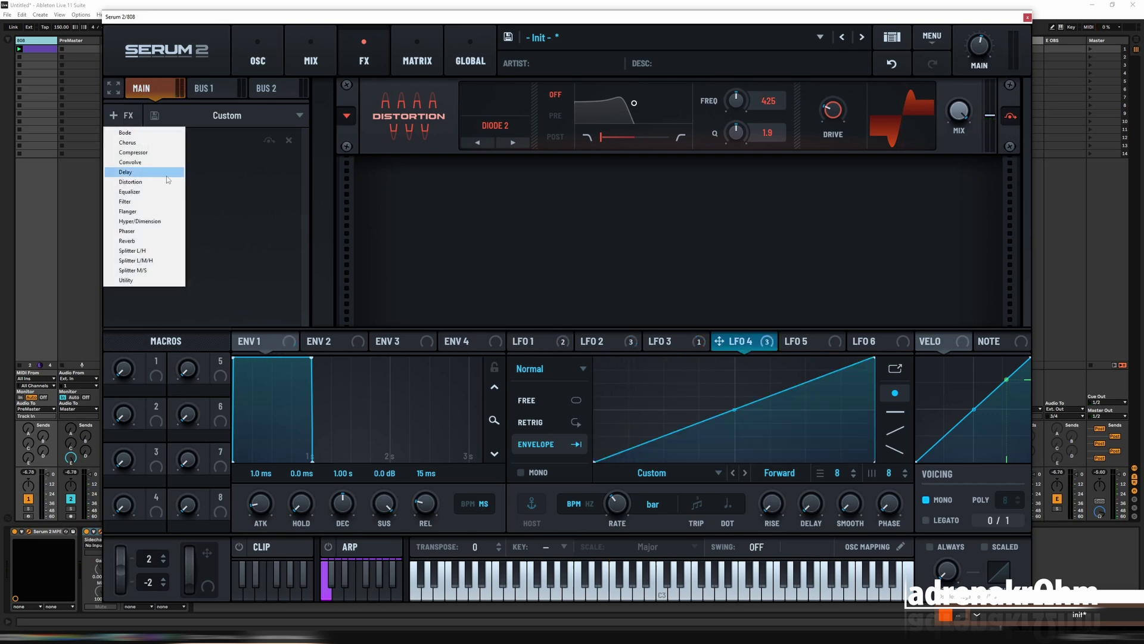
pyautogui.click(145, 241)
pyautogui.click(513, 221)
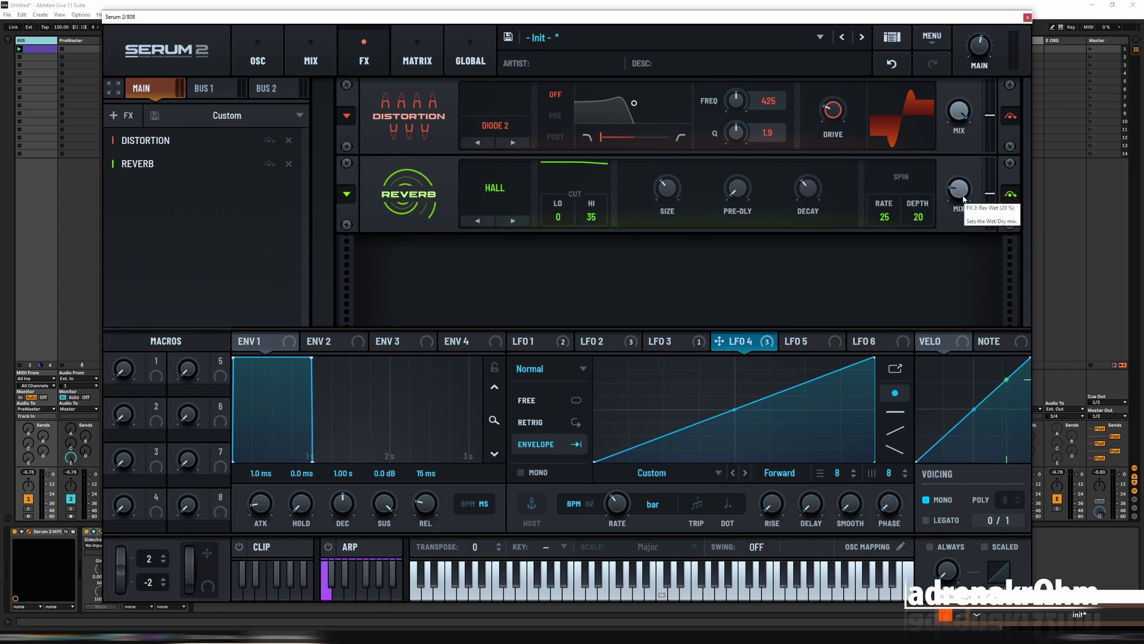
pyautogui.moveTo(964, 198); pyautogui.dragTo(967, 166)
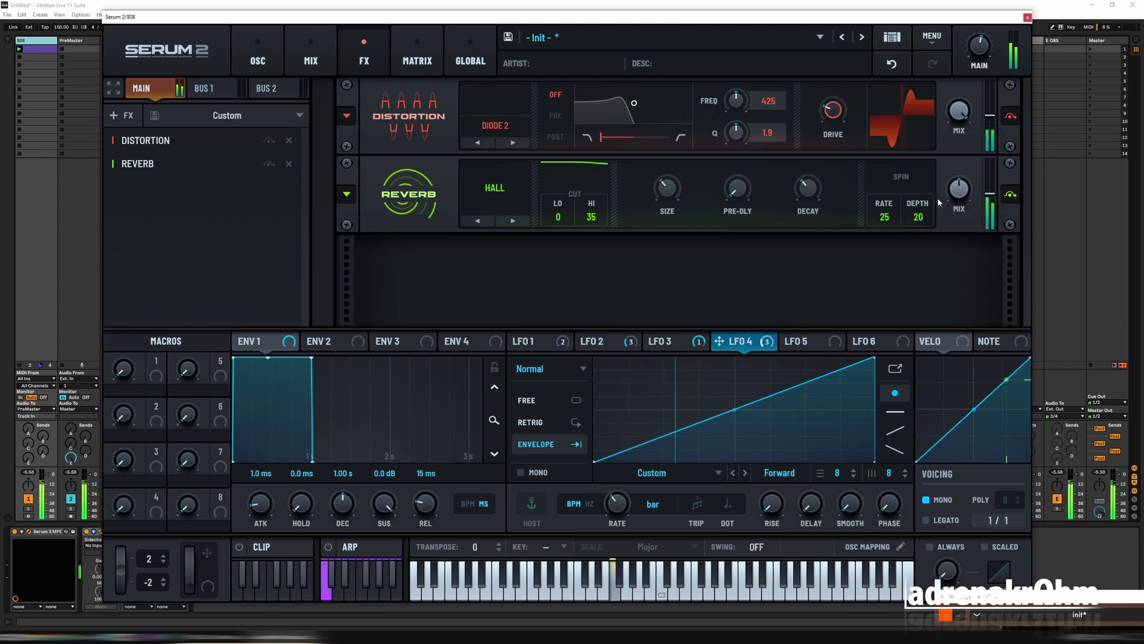
pyautogui.moveTo(959, 205)
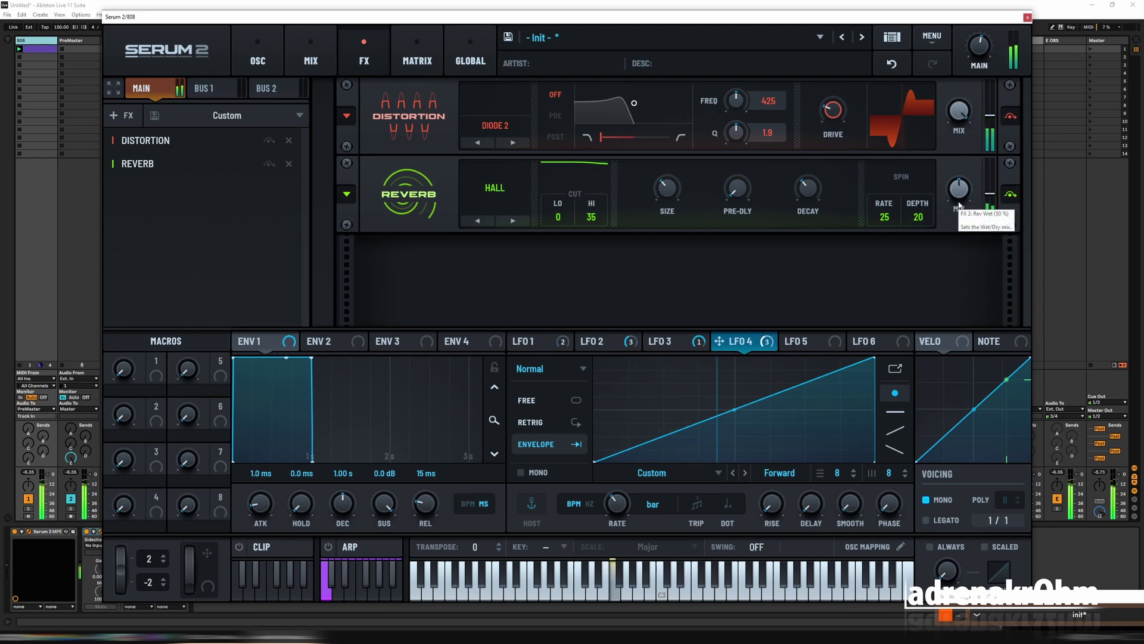
# - Assign LFO 2 to the Reverb's mix and bend the LFO 2 curve upward into a fast initial rise
pyautogui.moveTo(614, 349)
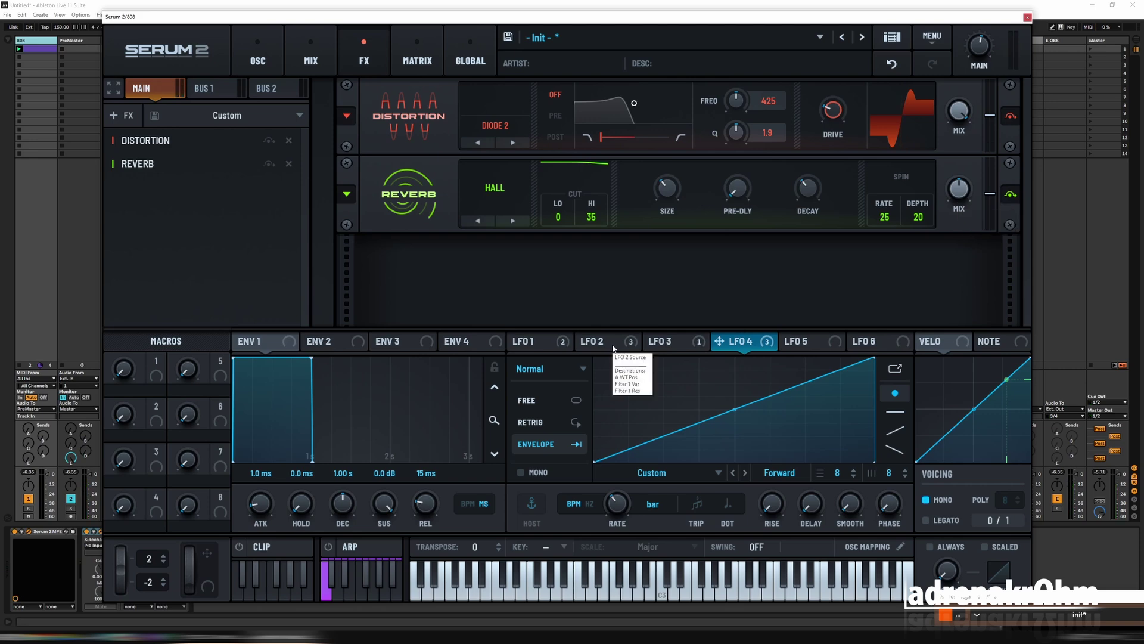
pyautogui.click(623, 348)
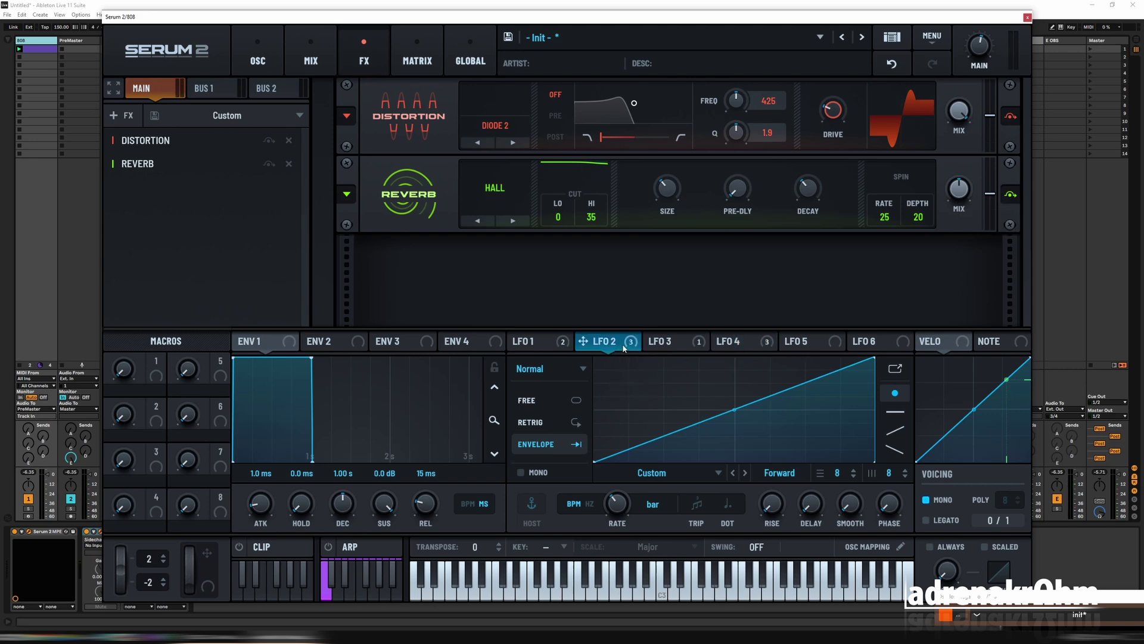
pyautogui.moveTo(654, 337); pyautogui.dragTo(960, 211)
pyautogui.moveTo(961, 197); pyautogui.dragTo(940, 250)
pyautogui.moveTo(734, 409); pyautogui.dragTo(736, 397)
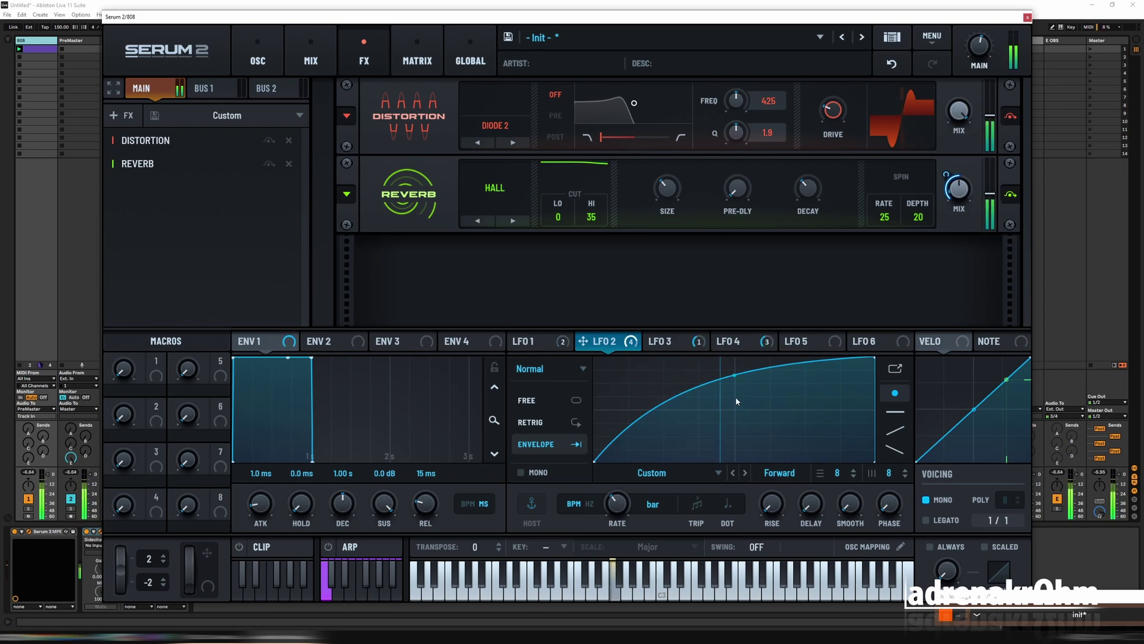
# - Assign Macro 1 to the rates of LFO 2 and LFO 4, with LFO 4's amount at -3% (2 bar to bar)
pyautogui.moveTo(160, 379); pyautogui.dragTo(613, 551)
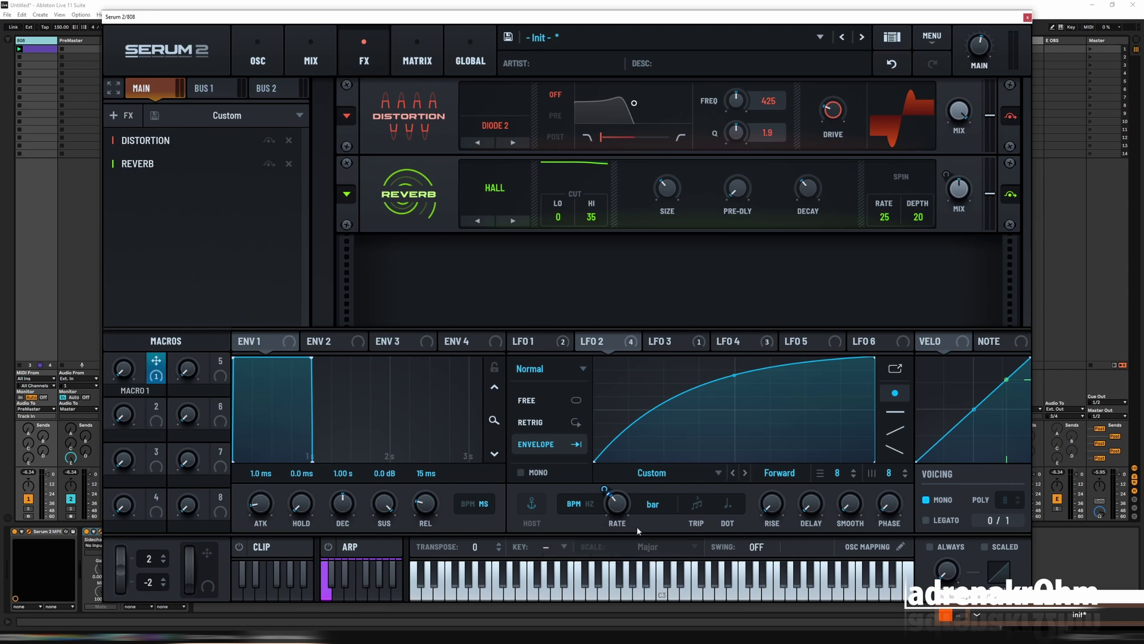
pyautogui.click(678, 345)
pyautogui.click(736, 341)
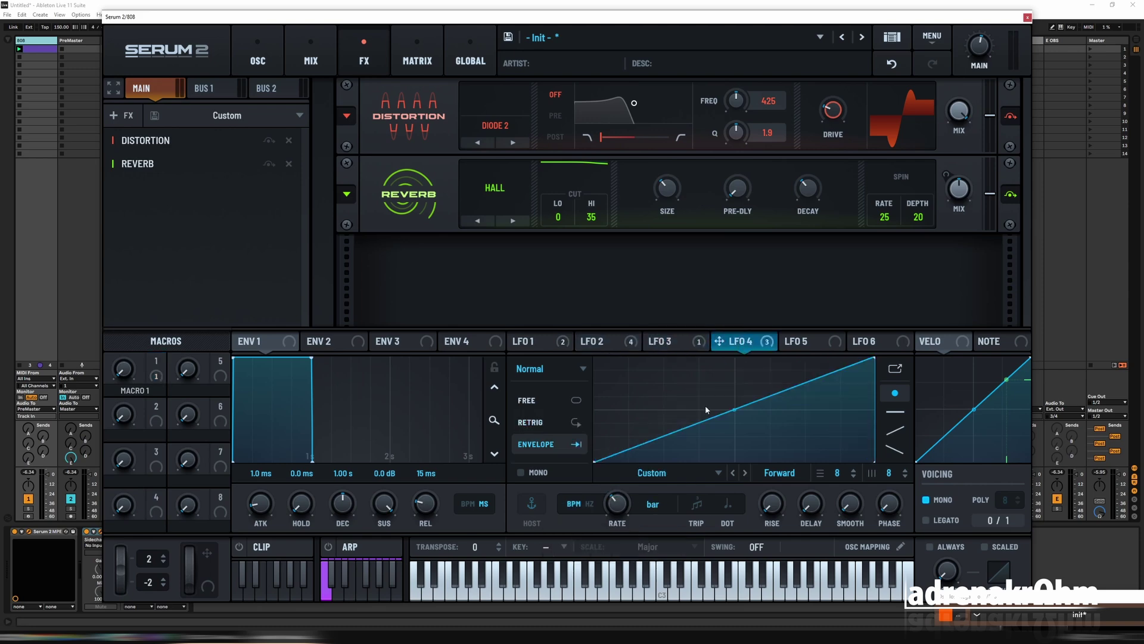
pyautogui.moveTo(156, 360); pyautogui.dragTo(594, 537)
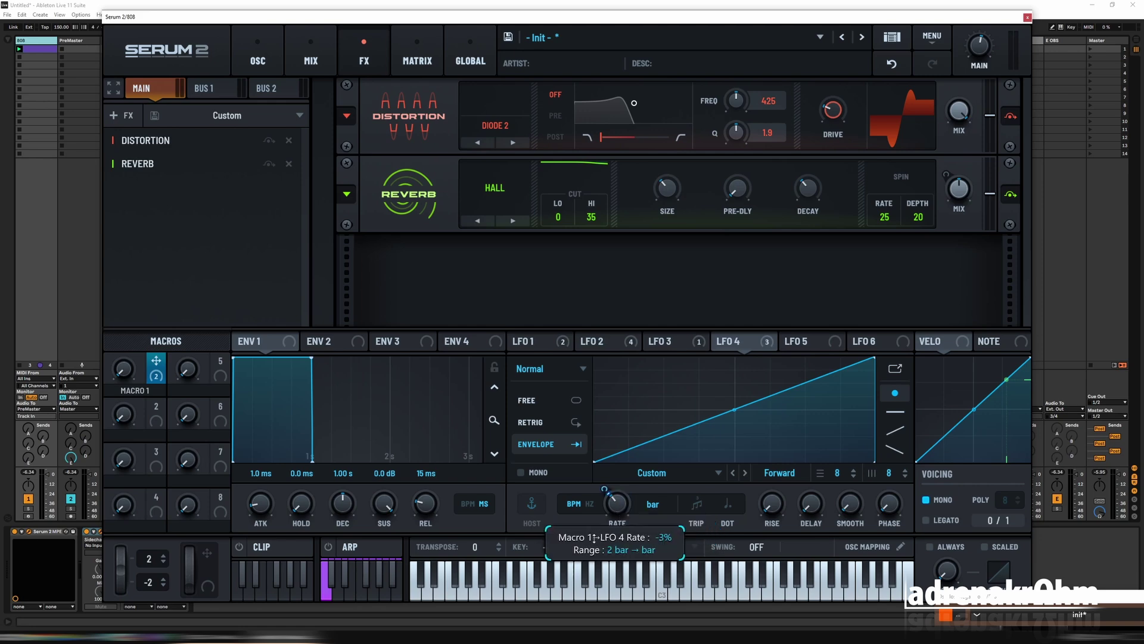
pyautogui.moveTo(594, 539); pyautogui.dragTo(594, 537)
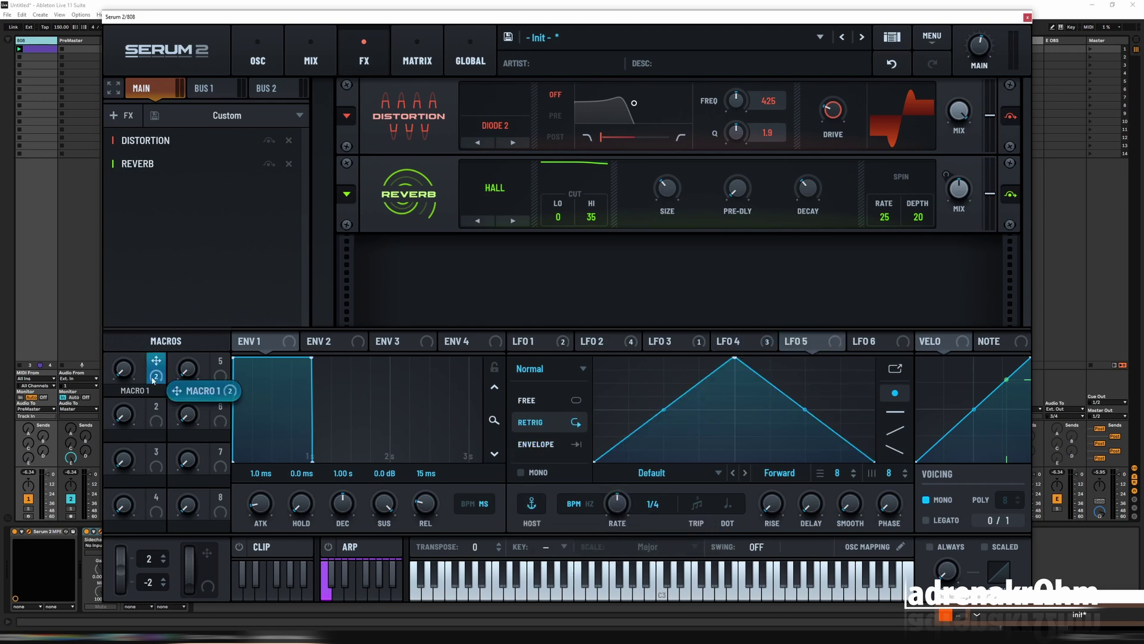
# - Inspect the 808 clip's loop length in its note view and test Macro 1 during clip playback
pyautogui.doubleClick(38, 52)
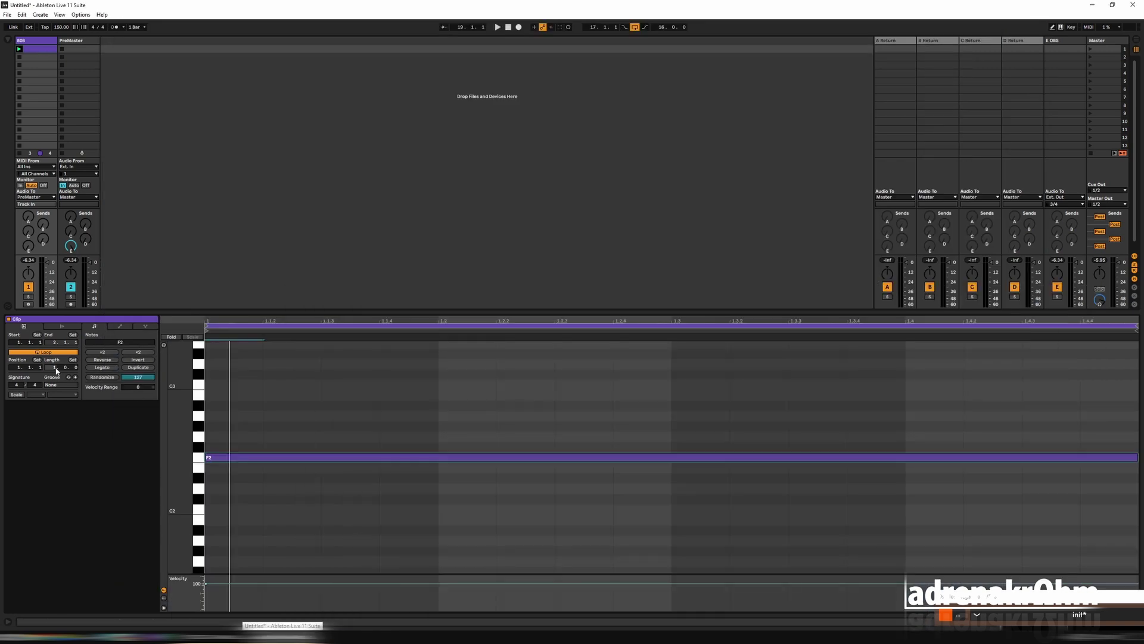
pyautogui.hotkey('shift', 'Tab')
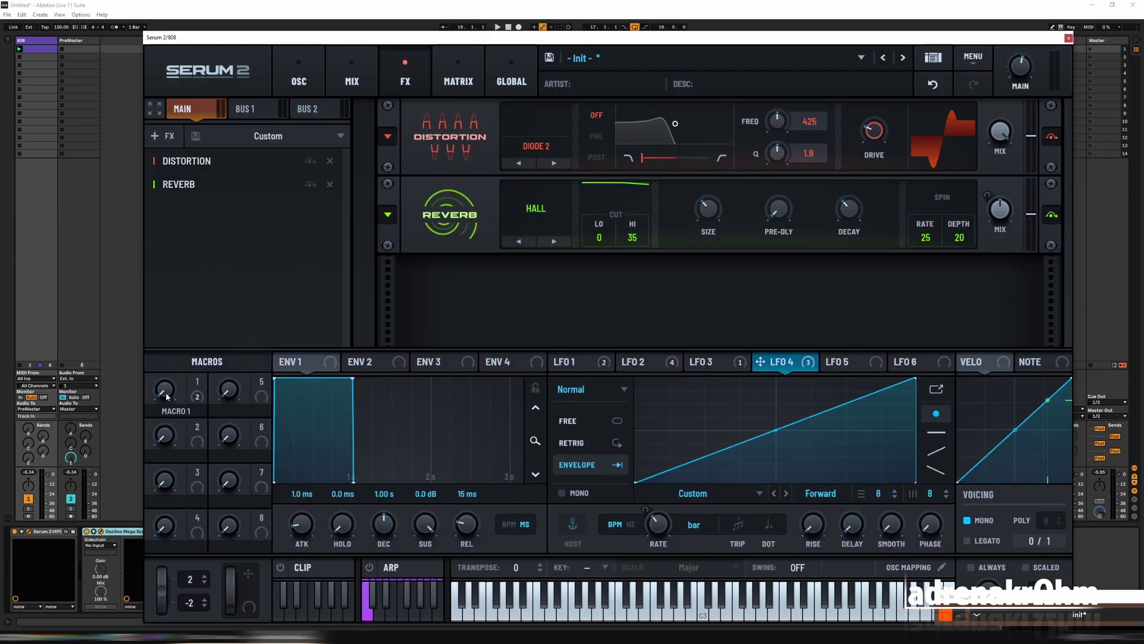
pyautogui.moveTo(166, 396); pyautogui.dragTo(170, 362)
pyautogui.press('space')
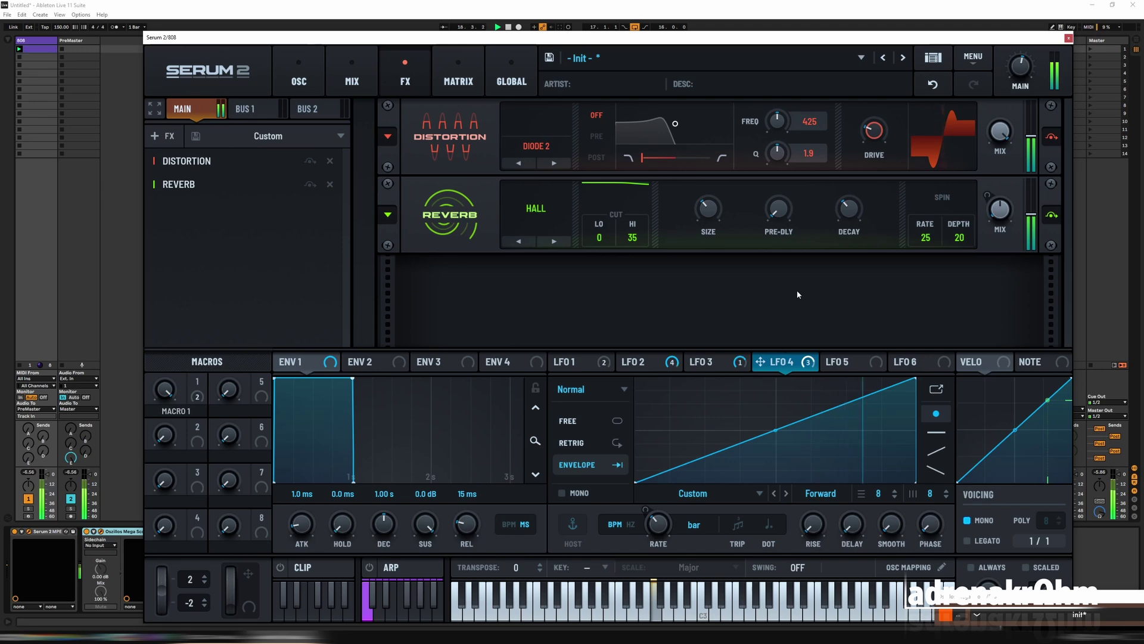
# - Add an Equalizer after the Reverb with its low band as a high-pass at 22 Hz
pyautogui.click(161, 136)
pyautogui.click(179, 213)
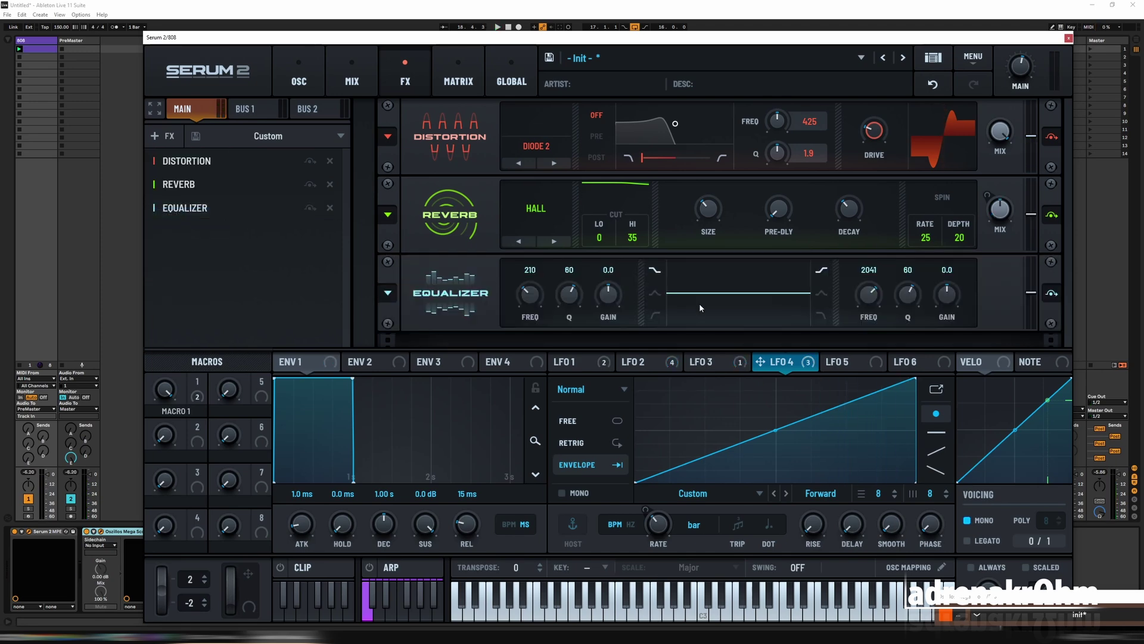
pyautogui.click(656, 315)
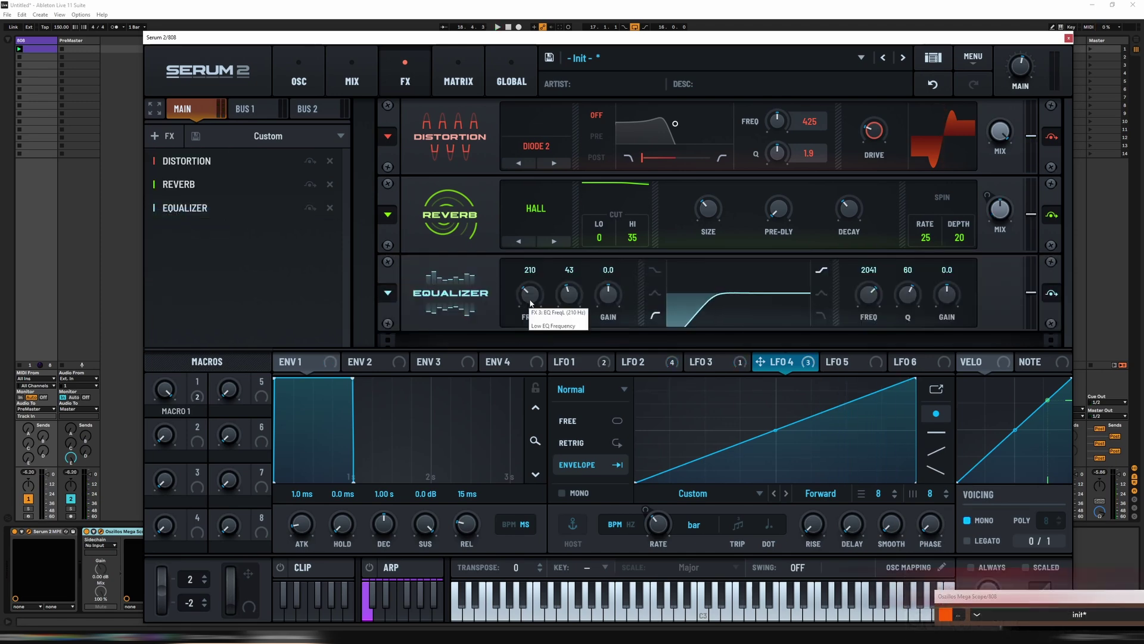
pyautogui.moveTo(532, 303); pyautogui.dragTo(802, 362)
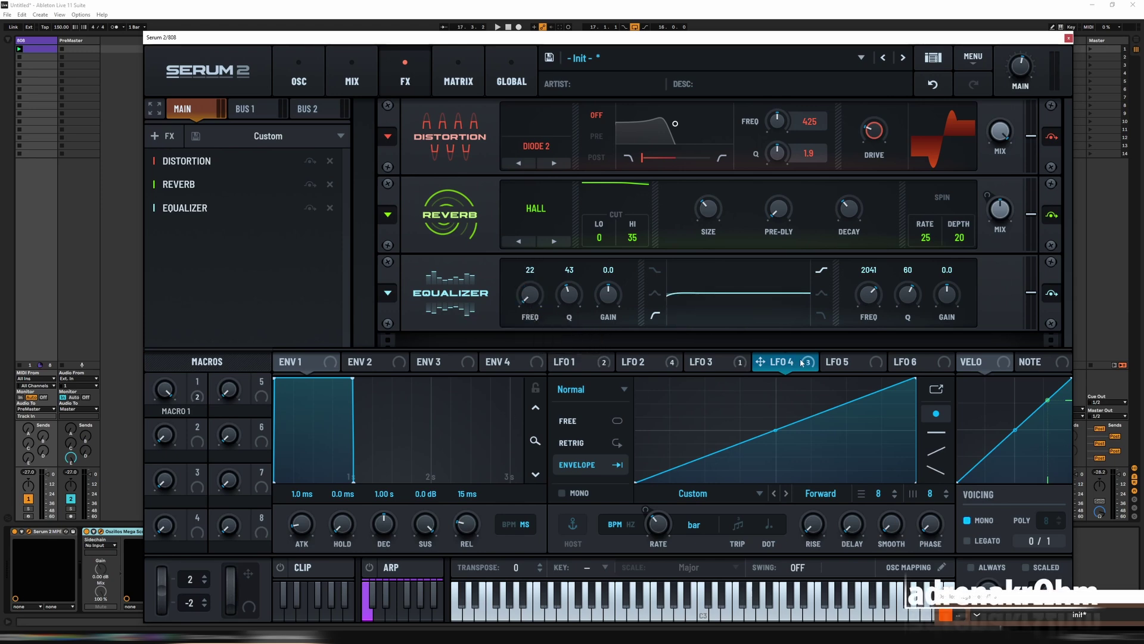
# - Assign LFO 4 to the Equalizer's low-band frequency and play the clip to hear the sweep
pyautogui.moveTo(713, 363); pyautogui.dragTo(517, 313)
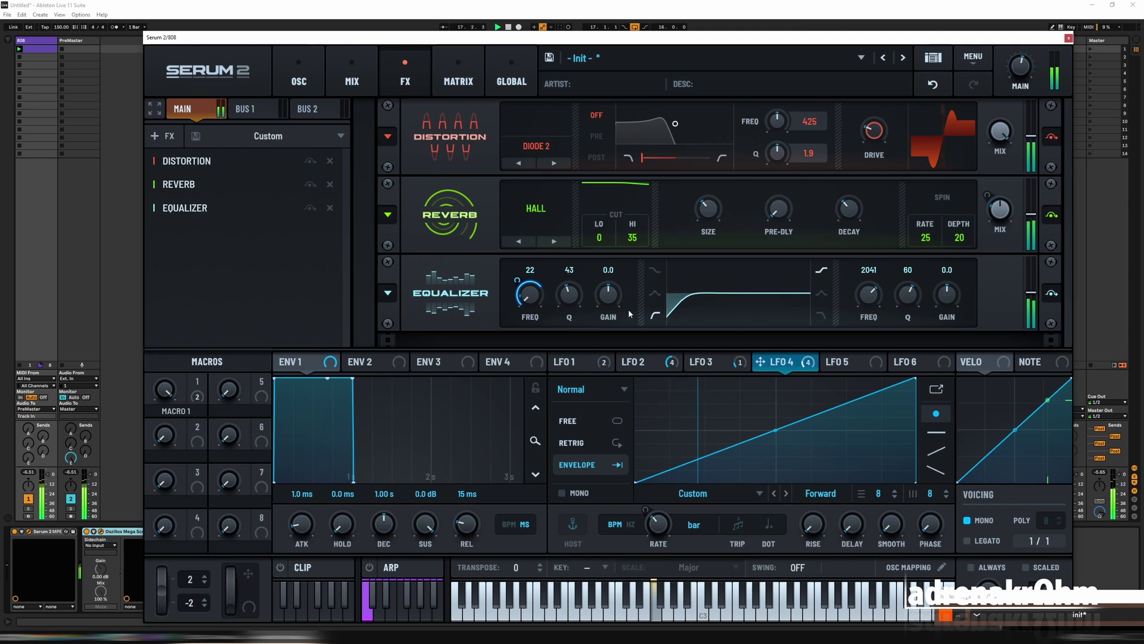
pyautogui.press('space')
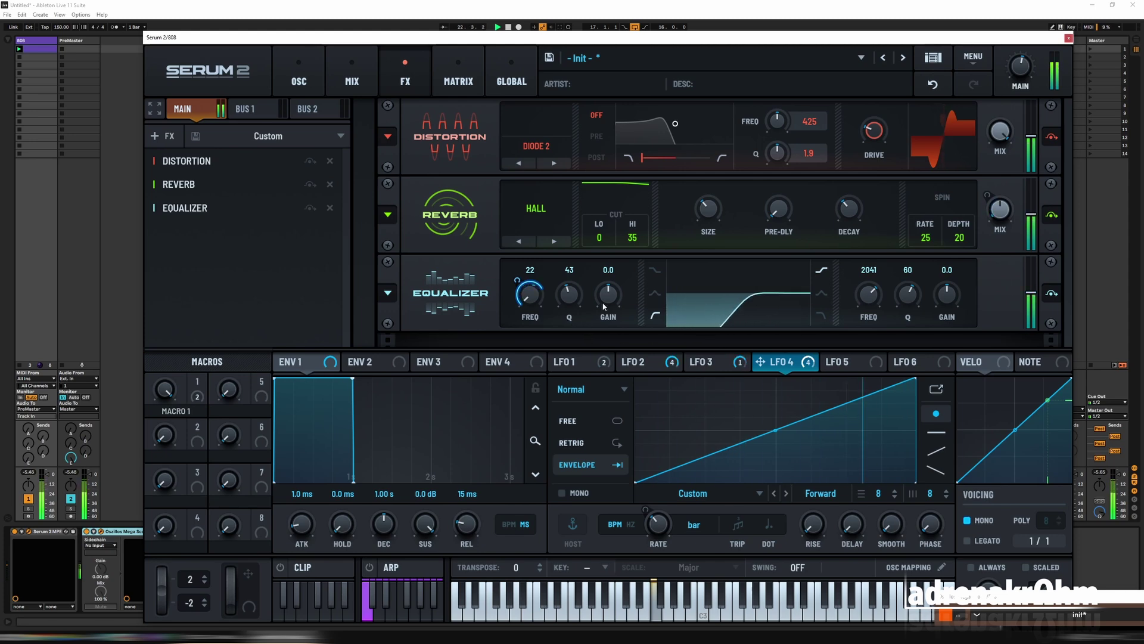
pyautogui.press('space')
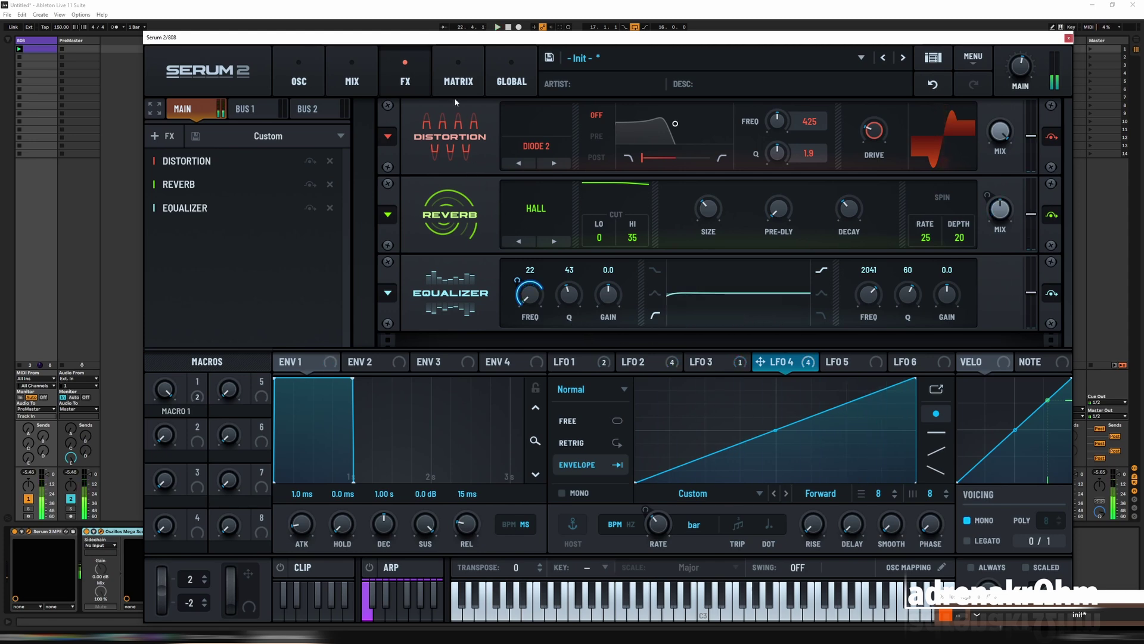
# - Add a Delay to the main effects chain and place it between the Distortion and the Reverb
pyautogui.click(168, 136)
pyautogui.click(212, 194)
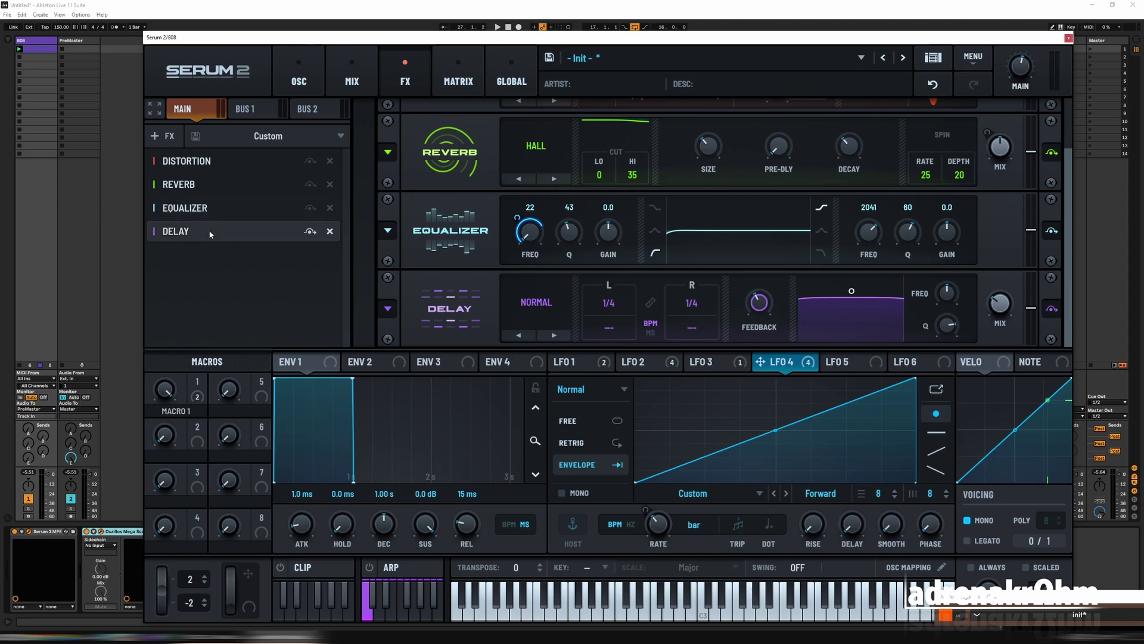
pyautogui.moveTo(212, 230); pyautogui.dragTo(212, 179)
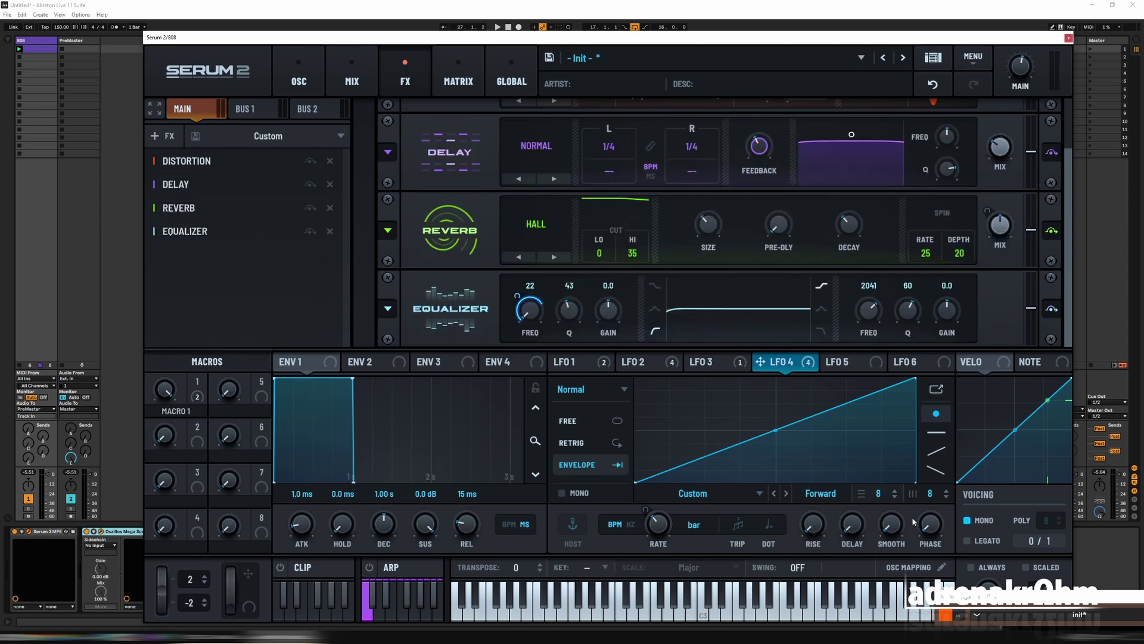
# - Link the Delay's channels at 1/8 dotted, adjust its feedback, and play the clip
pyautogui.moveTo(610, 152); pyautogui.dragTo(609, 175)
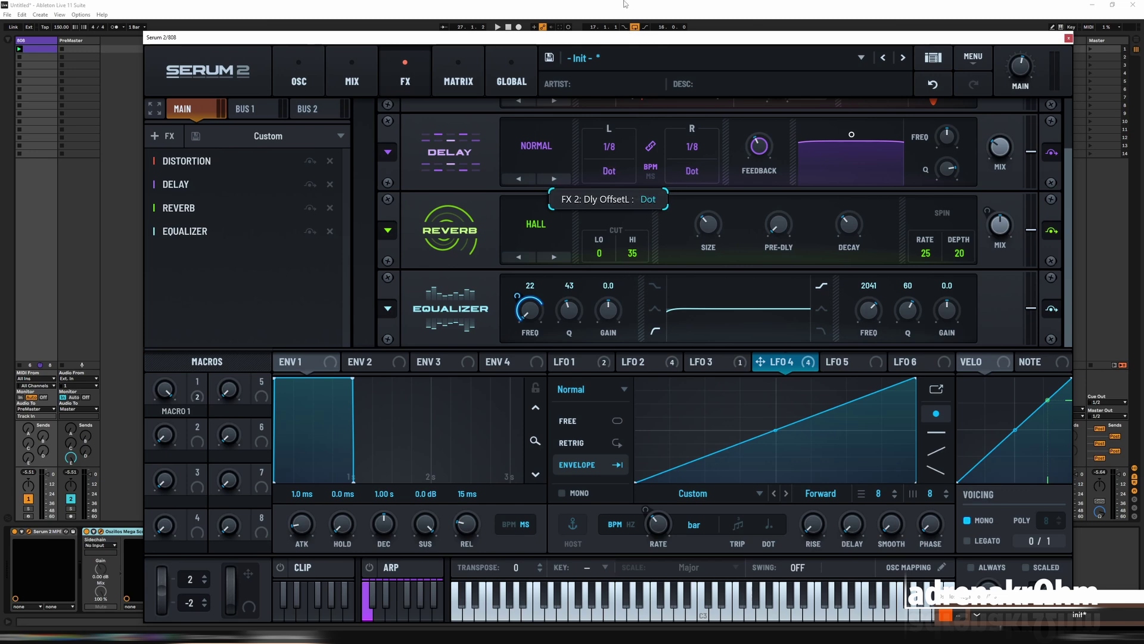
pyautogui.moveTo(761, 151); pyautogui.dragTo(761, 135)
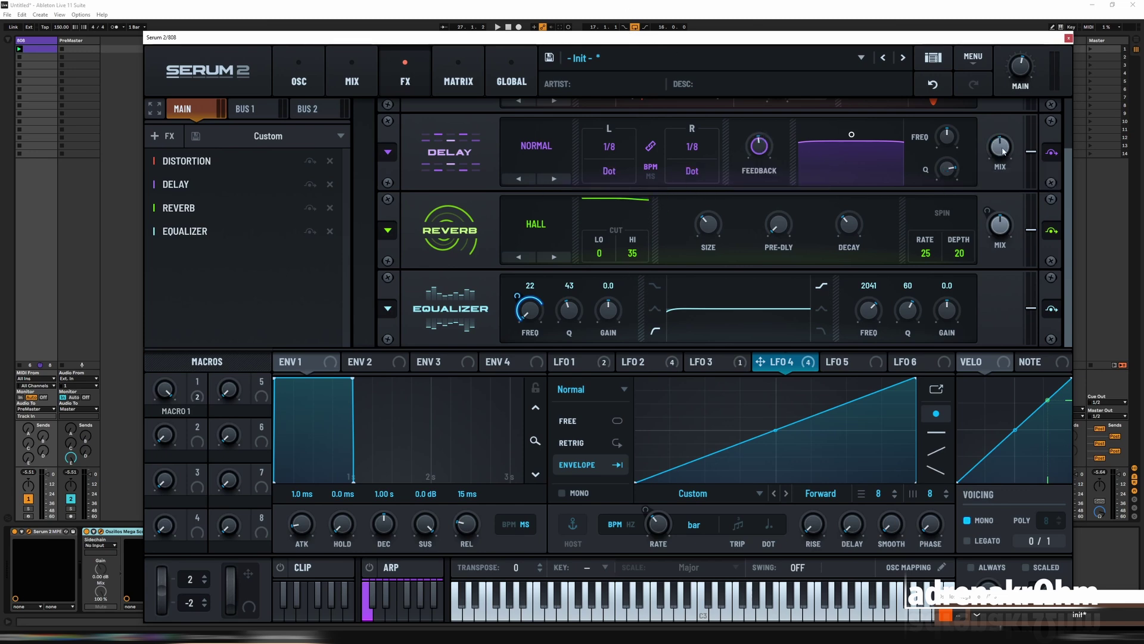
pyautogui.press('space')
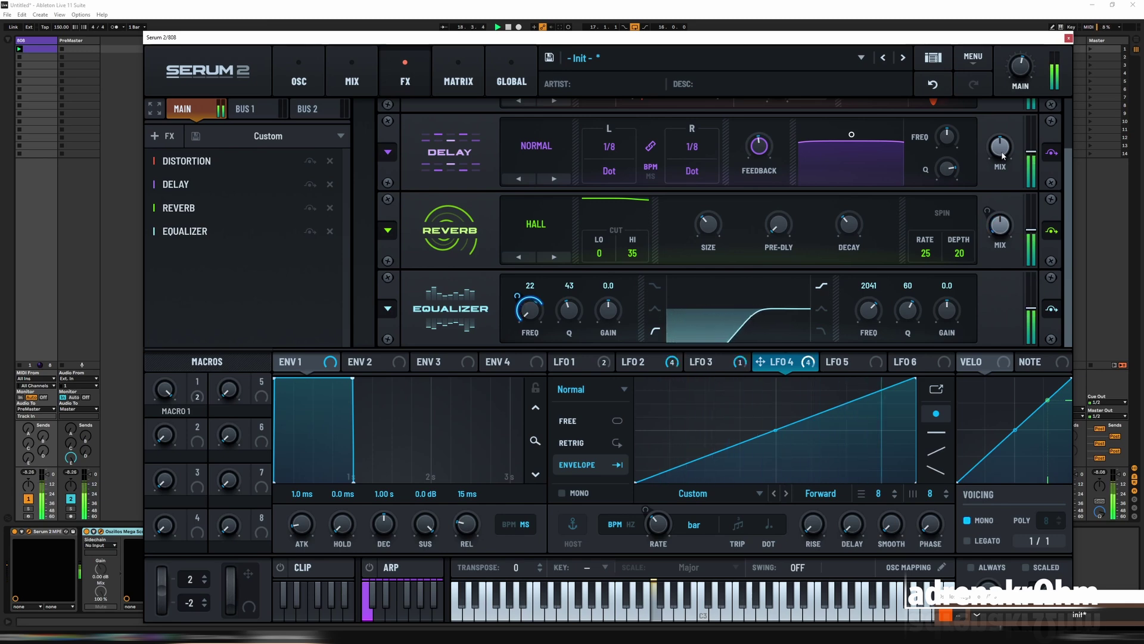
# - Assign LFO 4 to the Delay's mix and audition the modulated delay
pyautogui.moveTo(760, 362); pyautogui.dragTo(985, 215)
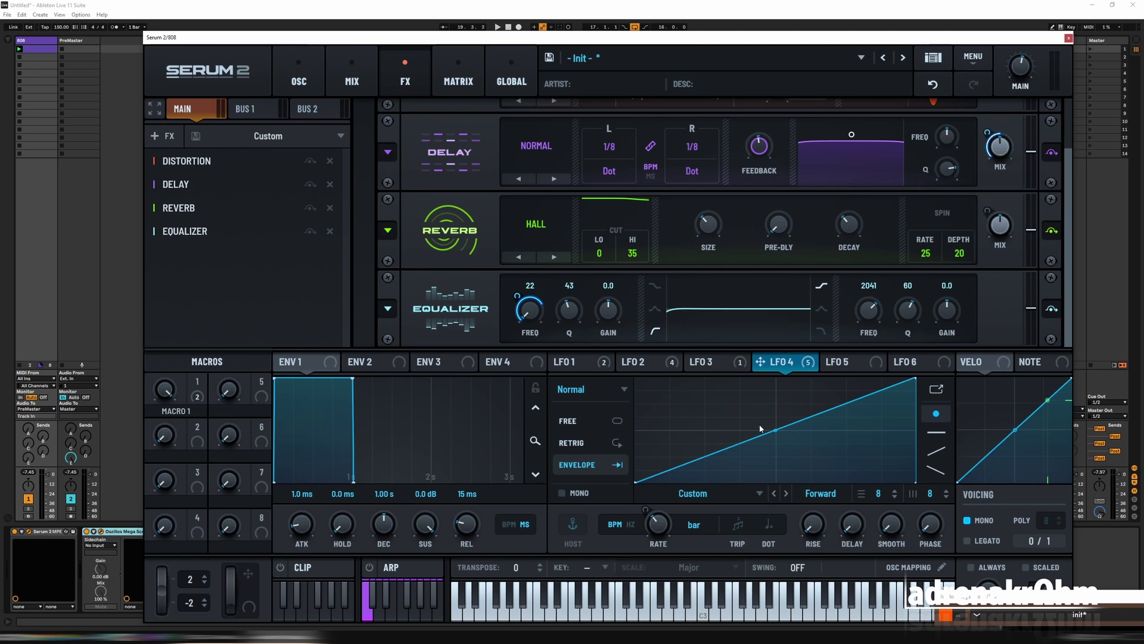
pyautogui.press('space')
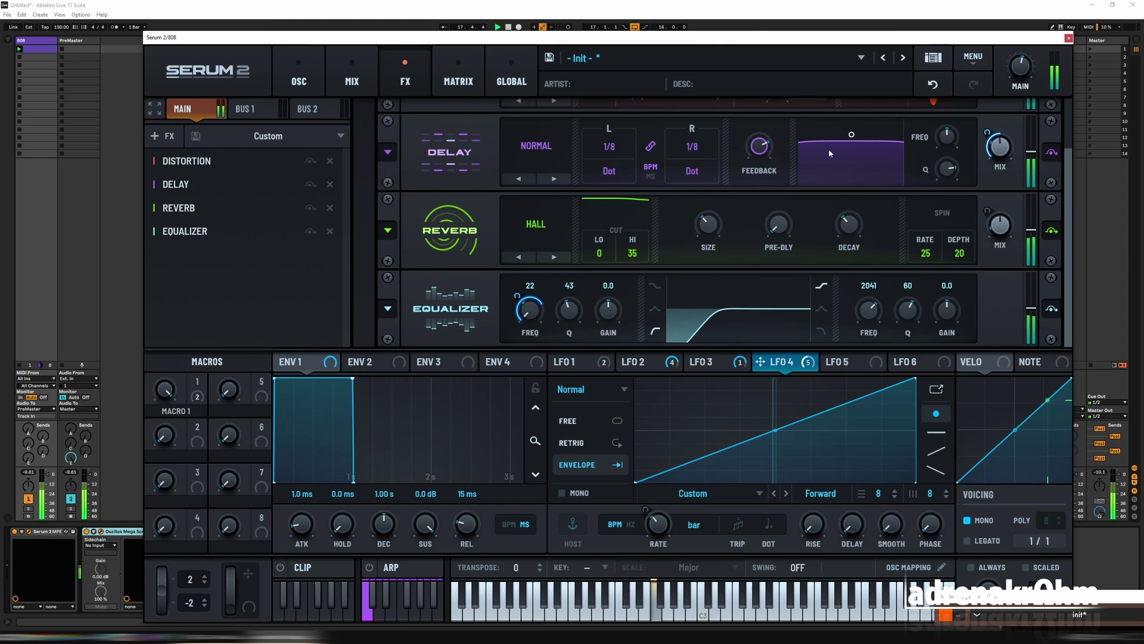
# - Switch the Distortion to Linear Fold and lower the main volume to about 36%
pyautogui.scroll(2, 537, 167)
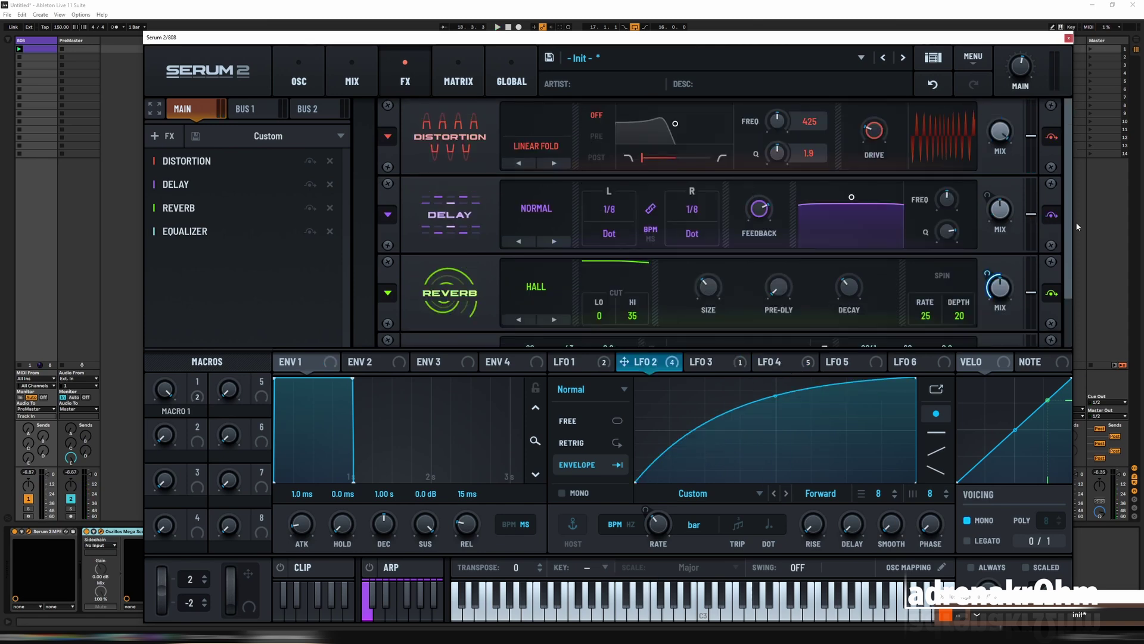
pyautogui.press('space')
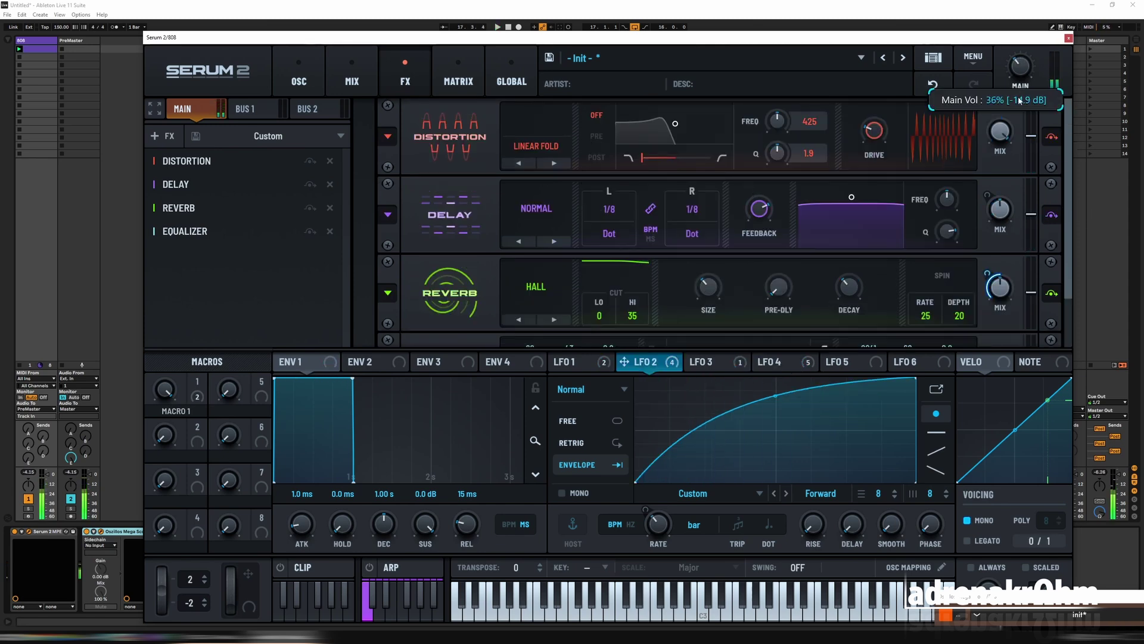
pyautogui.moveTo(1020, 86)
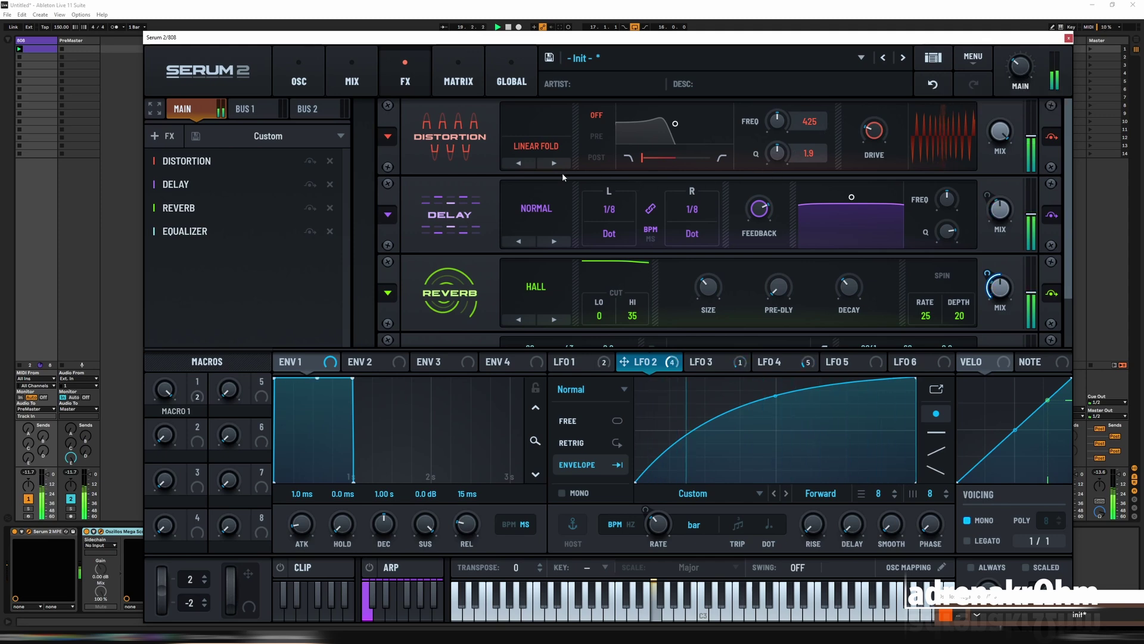
# - Audition the Distortion's Sin Fold type and switch it to Zero-Square during playback
pyautogui.click(556, 163)
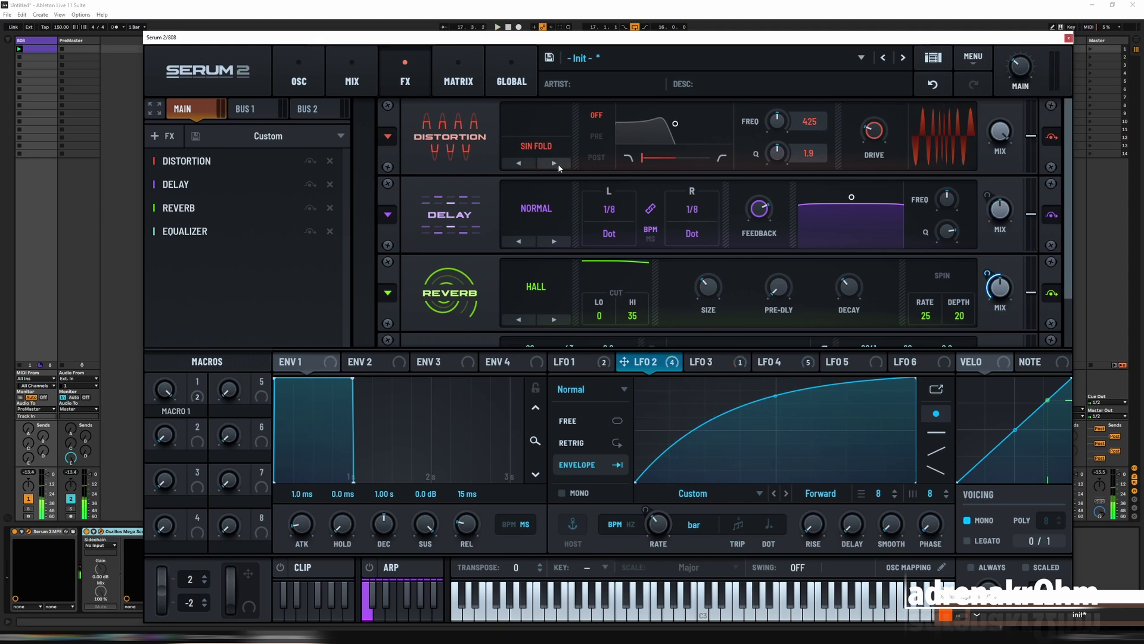
pyautogui.press('space')
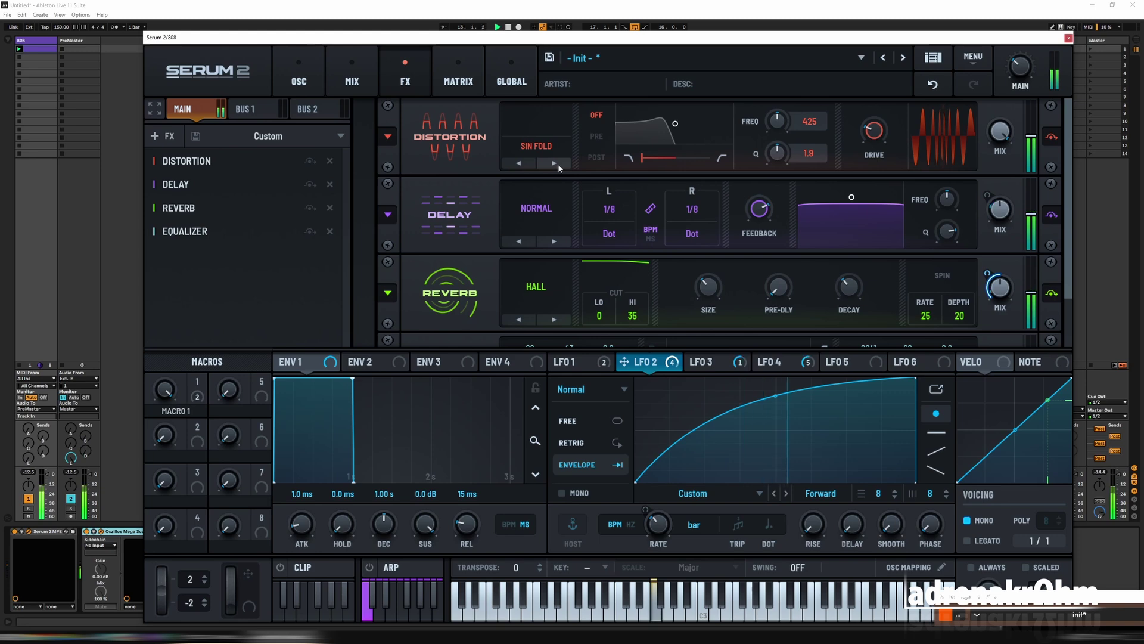
pyautogui.click(558, 164)
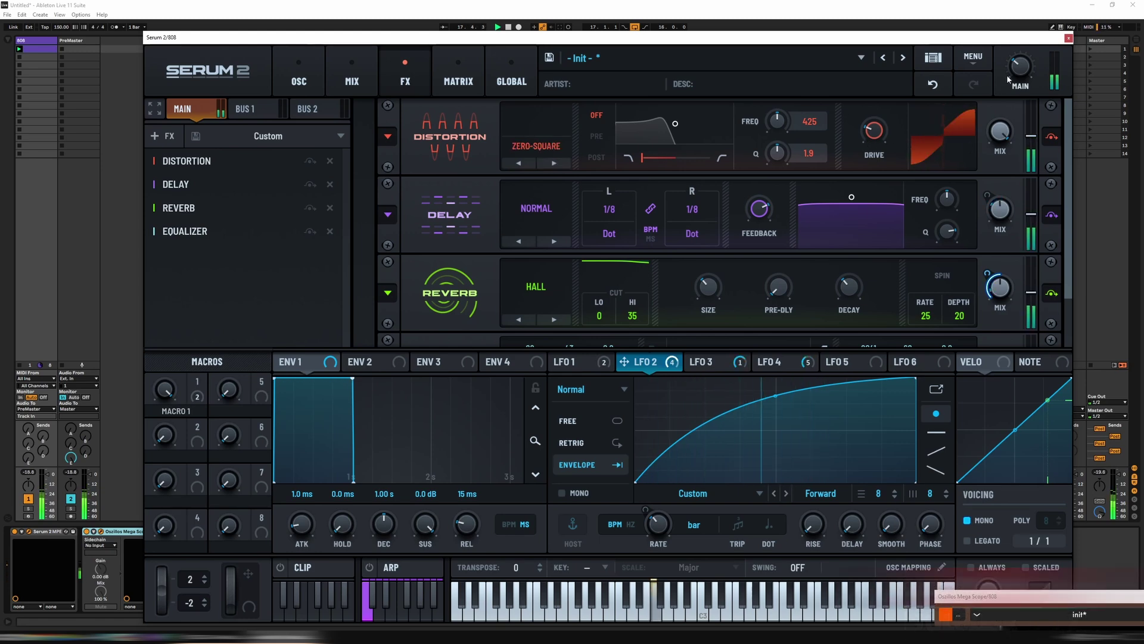
# - Switch the Distortion to Downsample and lower its drive while auditioning the clip
pyautogui.moveTo(869, 145); pyautogui.dragTo(872, 138)
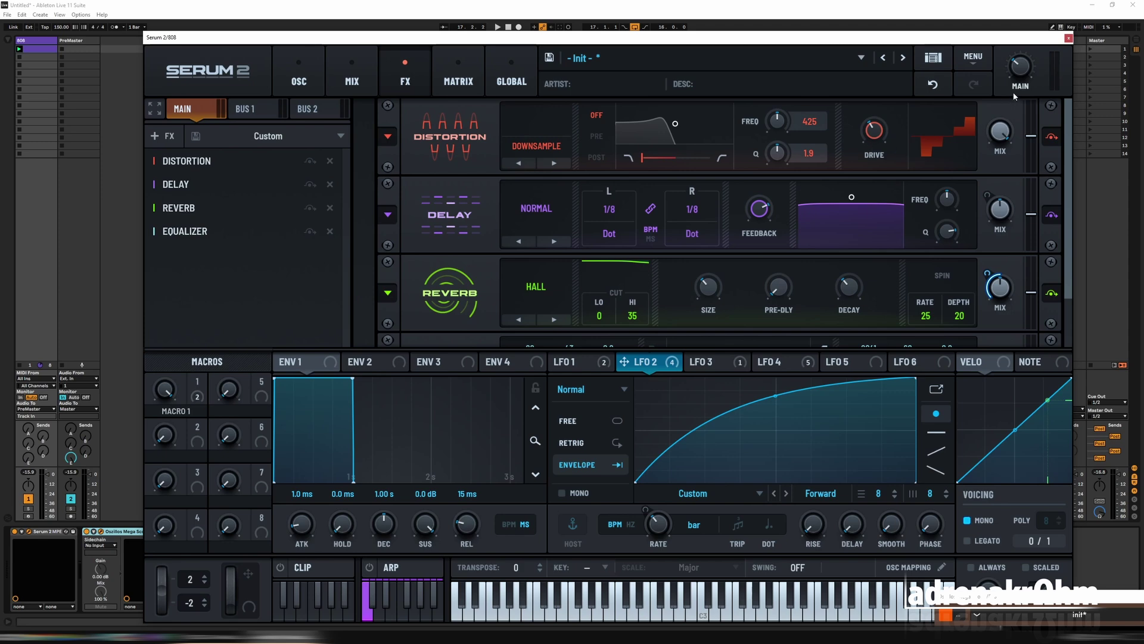
pyautogui.press('space')
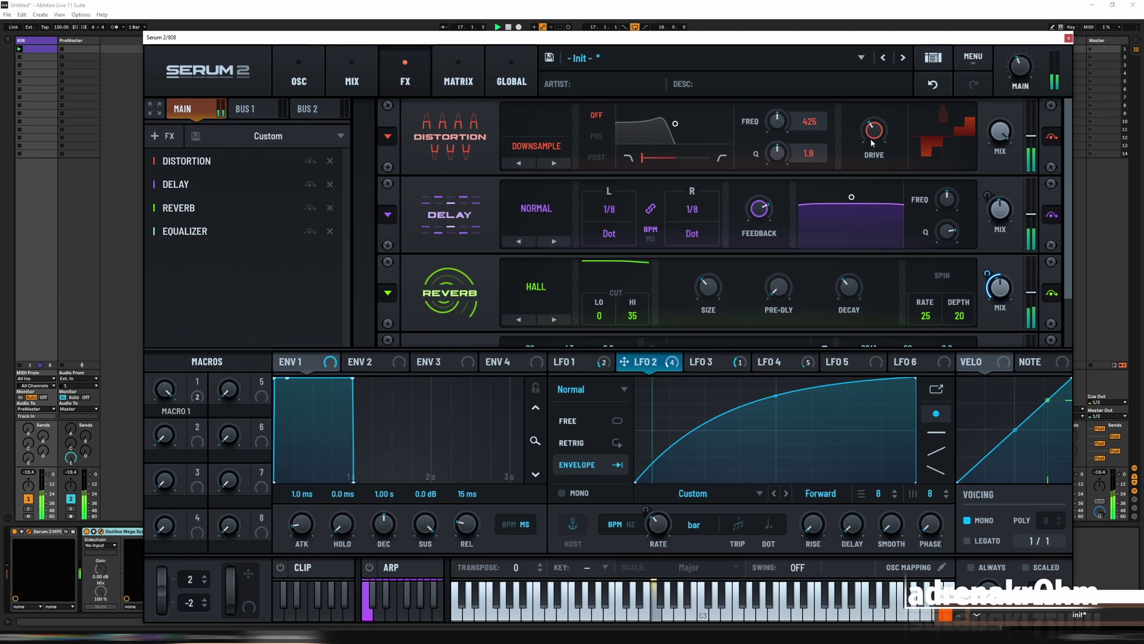
pyautogui.moveTo(871, 143); pyautogui.dragTo(870, 159)
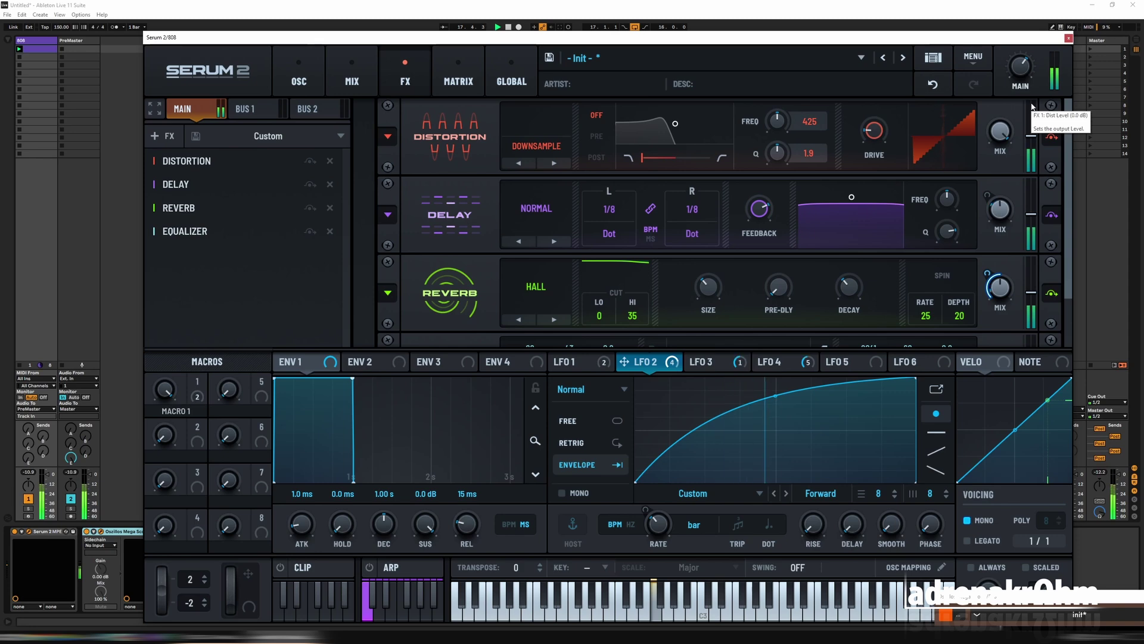
# - Assign LFO 4 to the Distortion's drive with the base drive at about 17%, and audition the modulation
pyautogui.moveTo(760, 362); pyautogui.dragTo(873, 125)
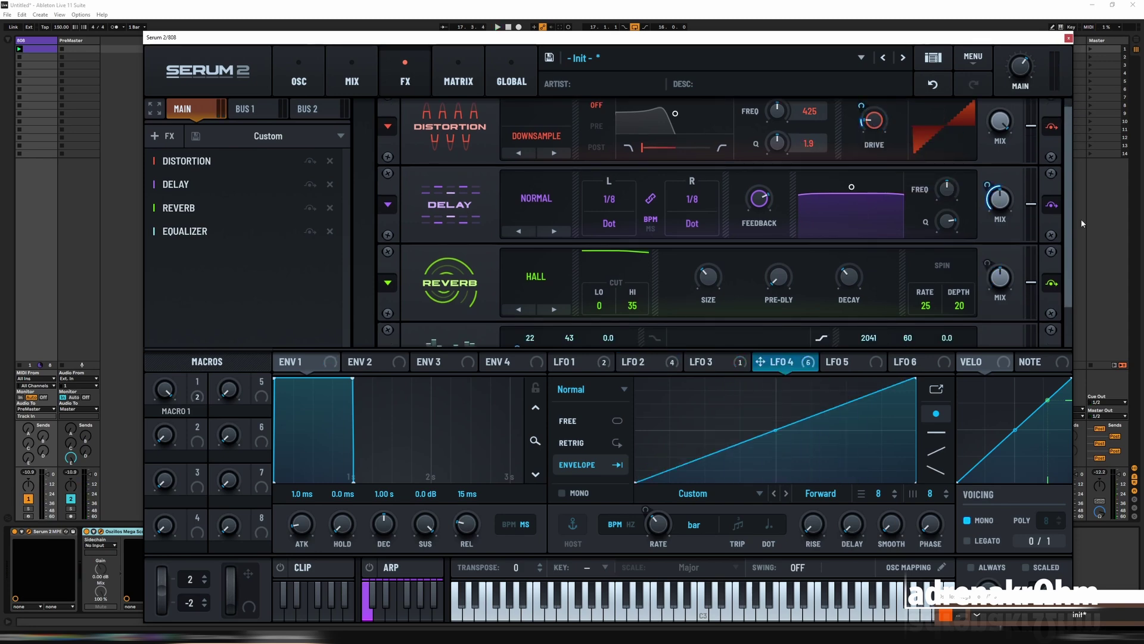
pyautogui.scroll(1, 907, 141)
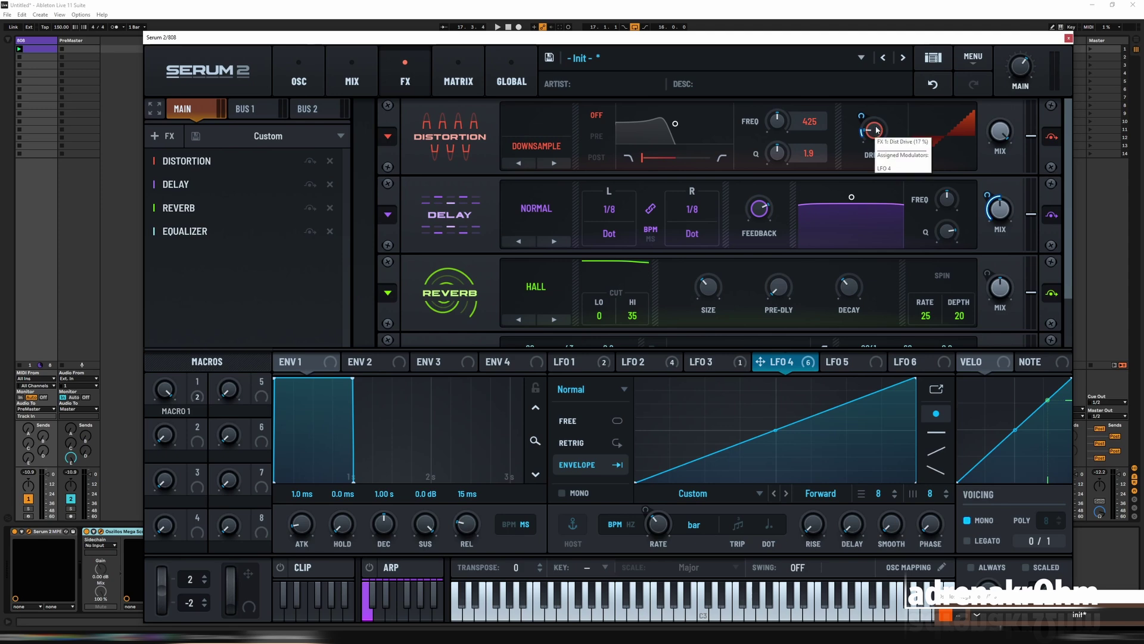
pyautogui.press('space')
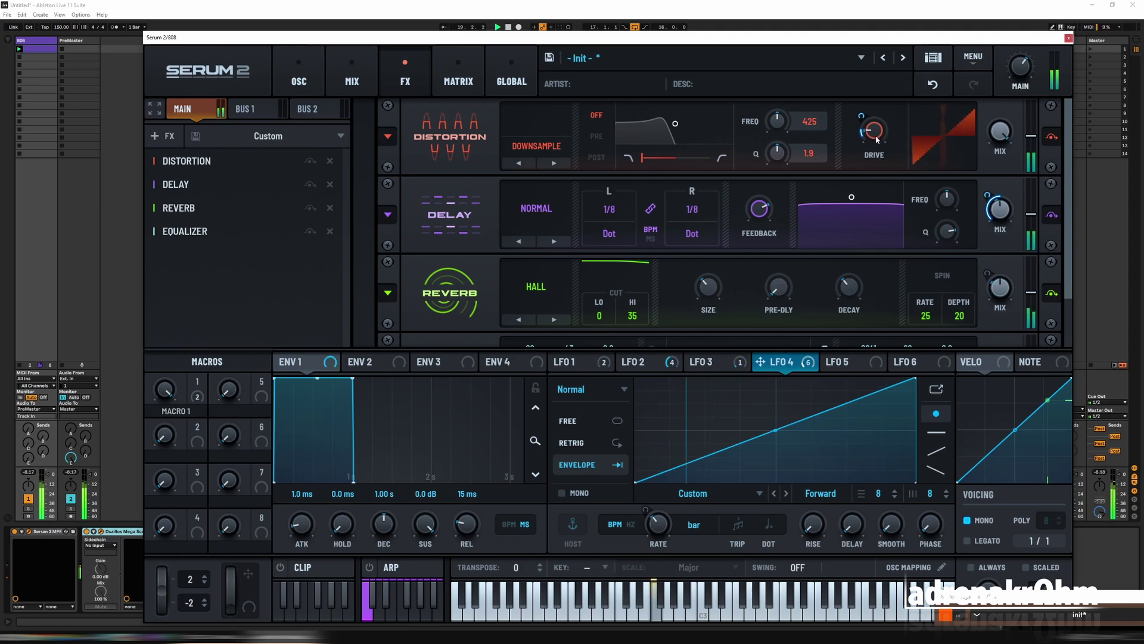
pyautogui.moveTo(878, 132)
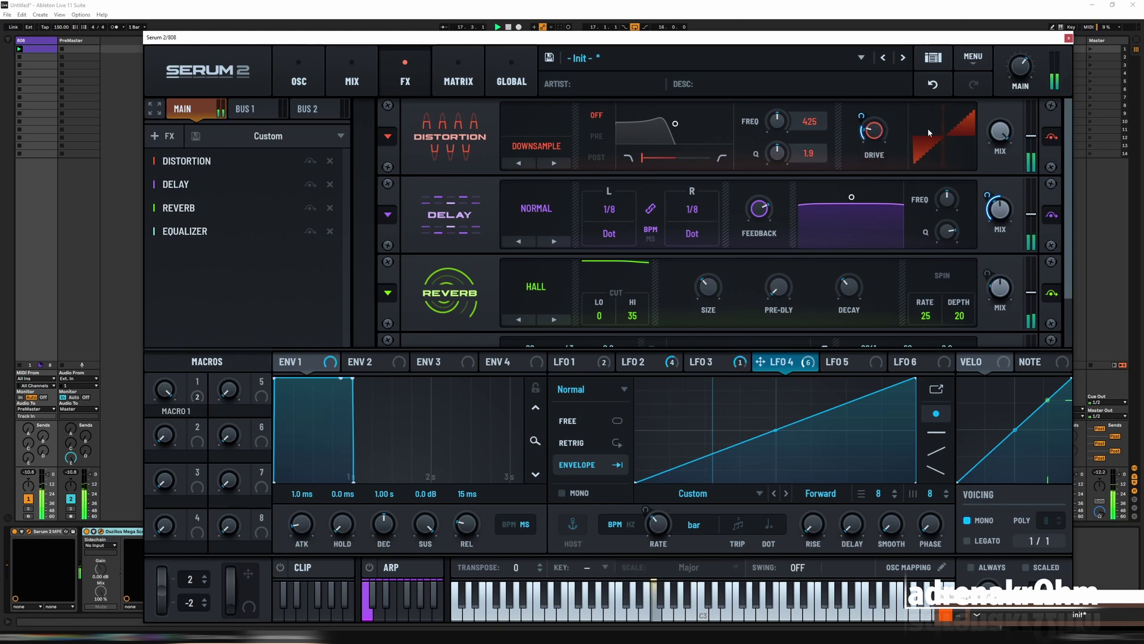
pyautogui.moveTo(868, 110)
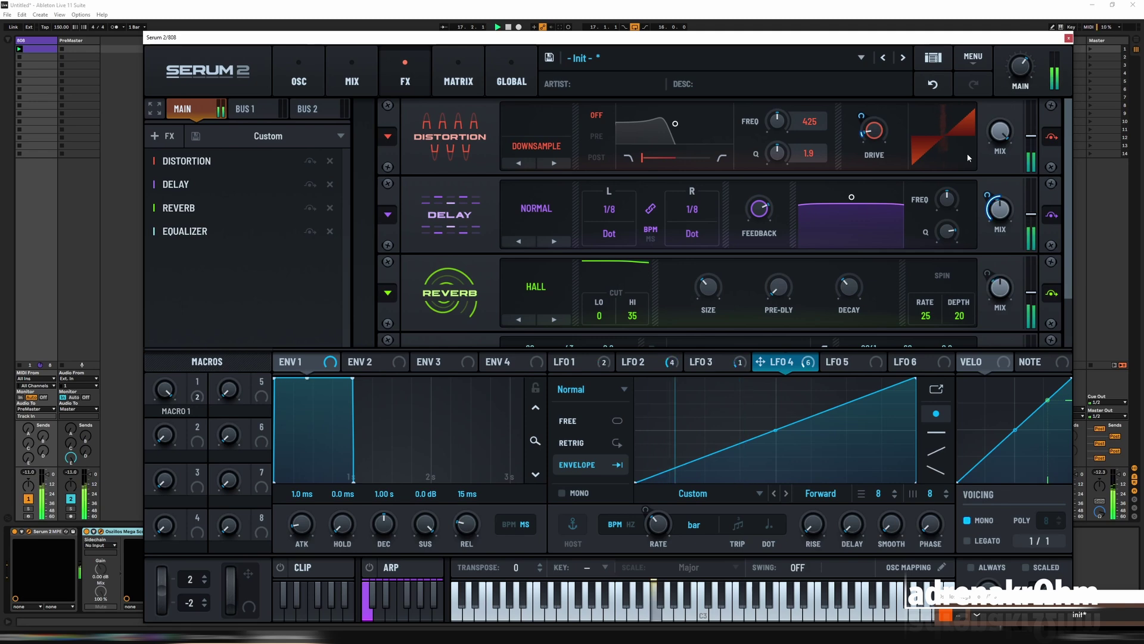
pyautogui.moveTo(969, 169)
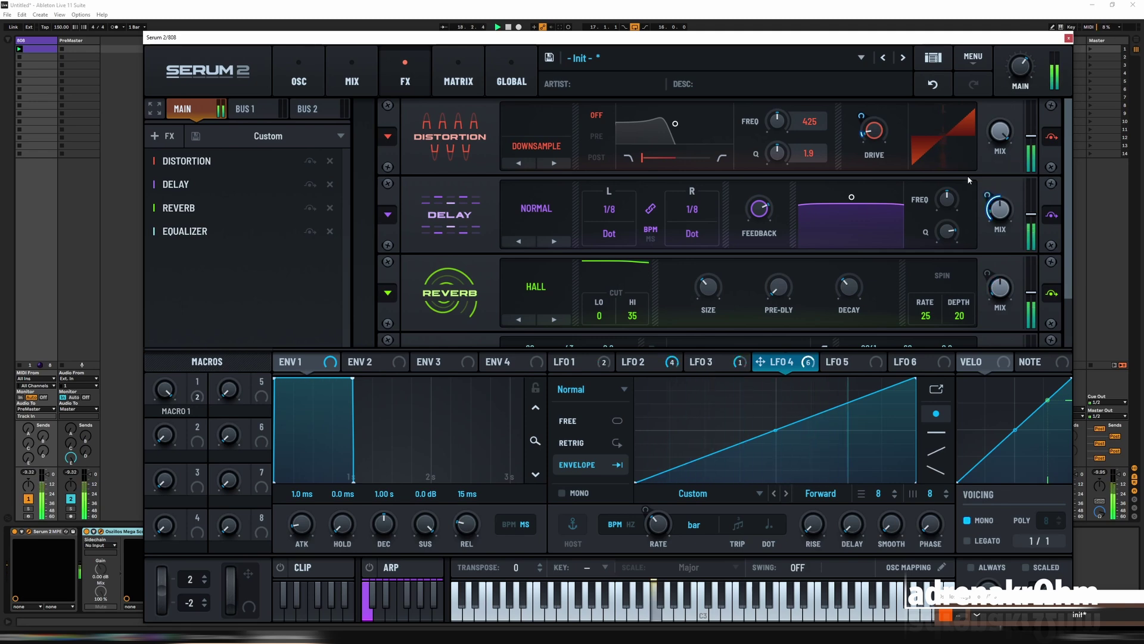
# - Switch the Distortion to Diode 1, play the clip, and show the oscillator page
pyautogui.click(524, 163)
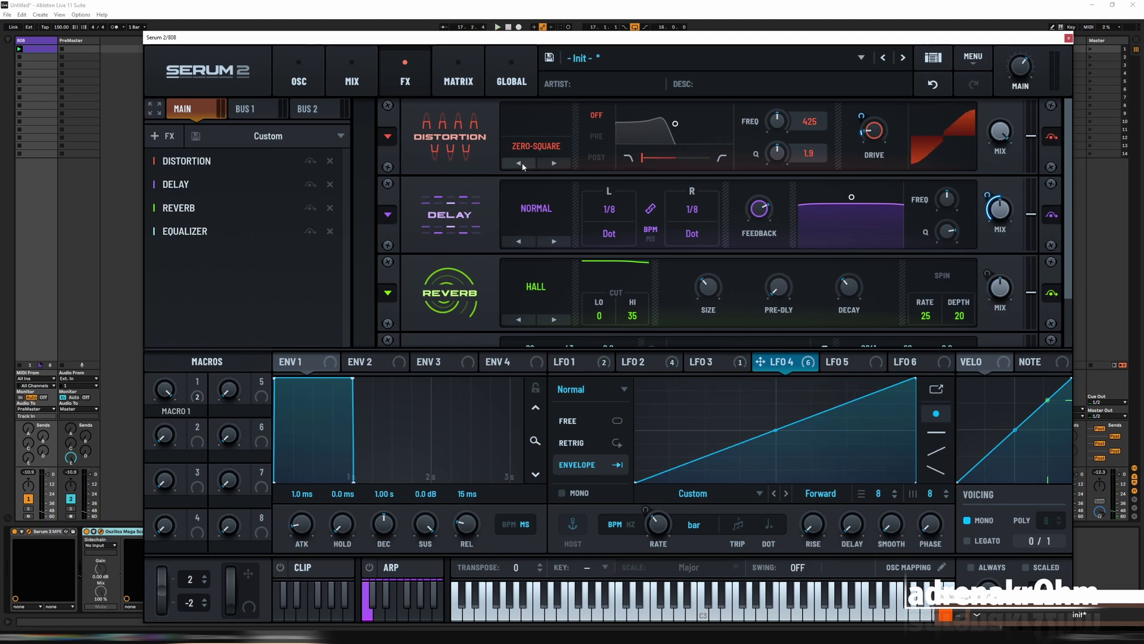
pyautogui.click(524, 164)
pyautogui.click(523, 166)
pyautogui.click(522, 166)
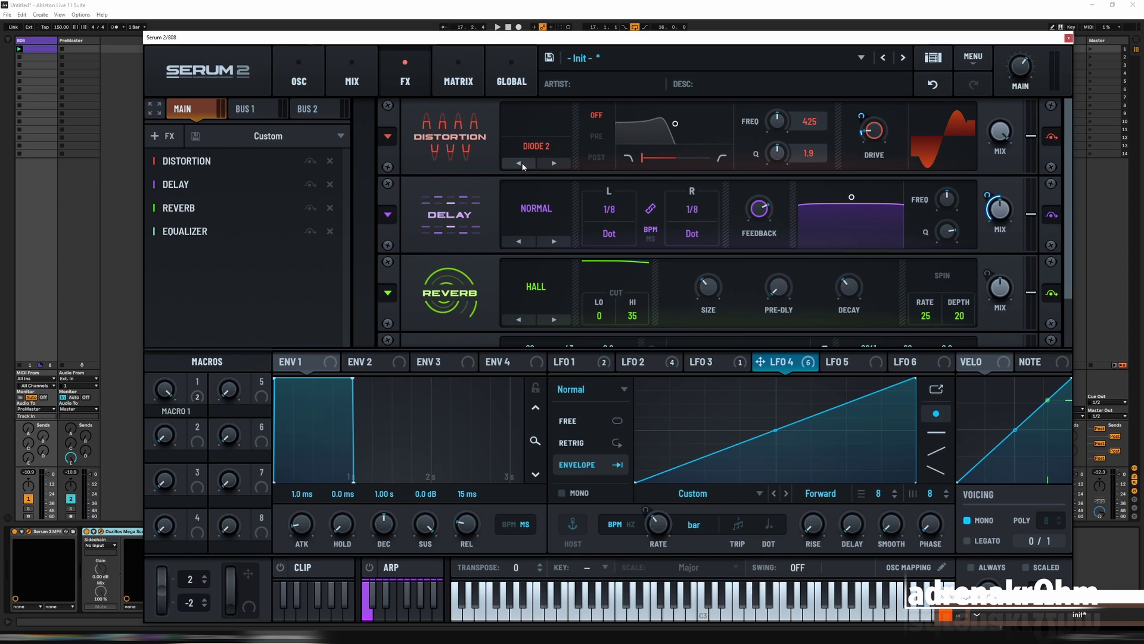
pyautogui.click(522, 165)
pyautogui.press('space')
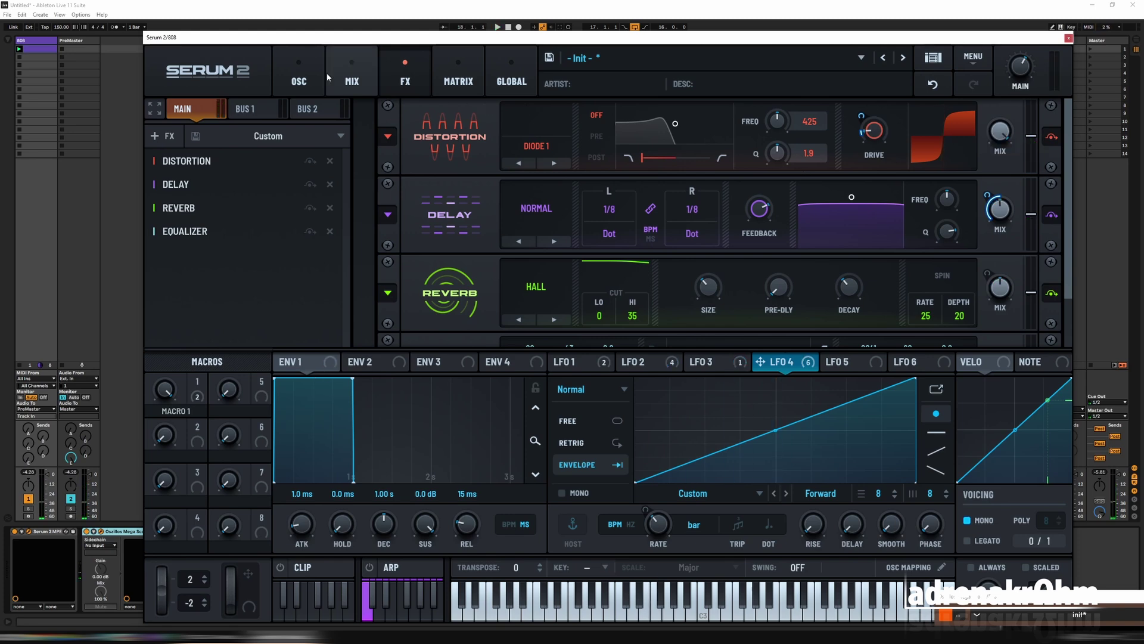
pyautogui.click(299, 78)
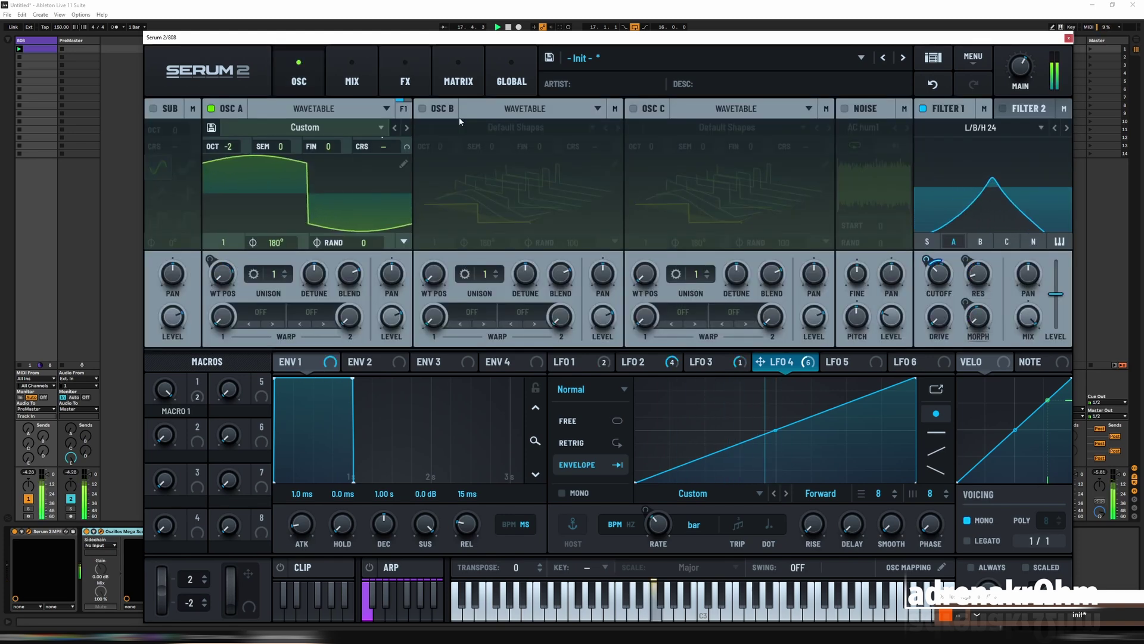